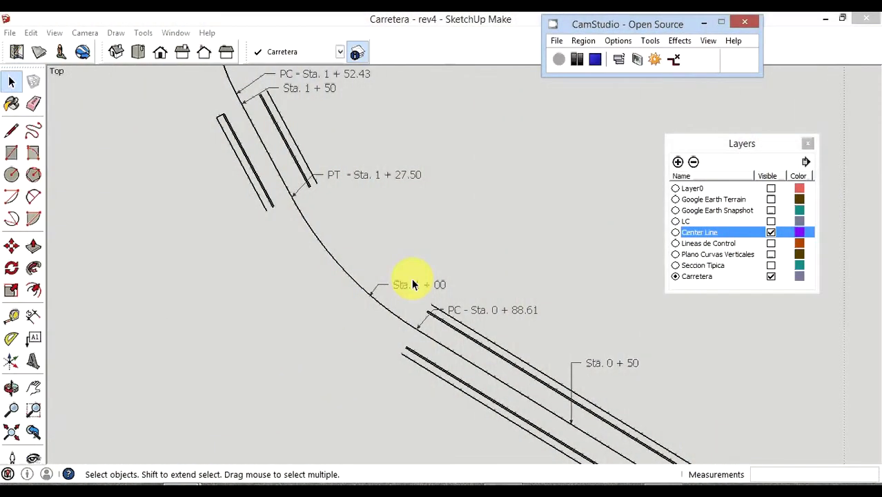
- Hide the Center Line layer along with its station labels
click(438, 61)
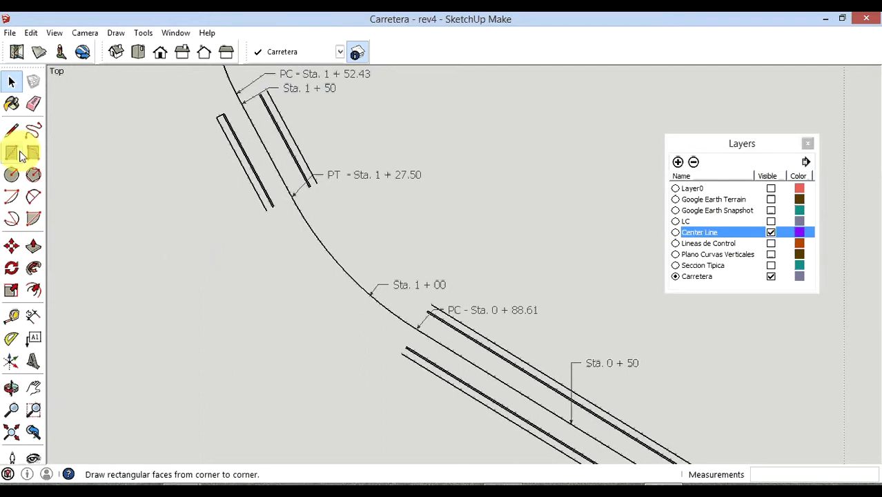
click(12, 130)
scroll(416, 312, up, 2)
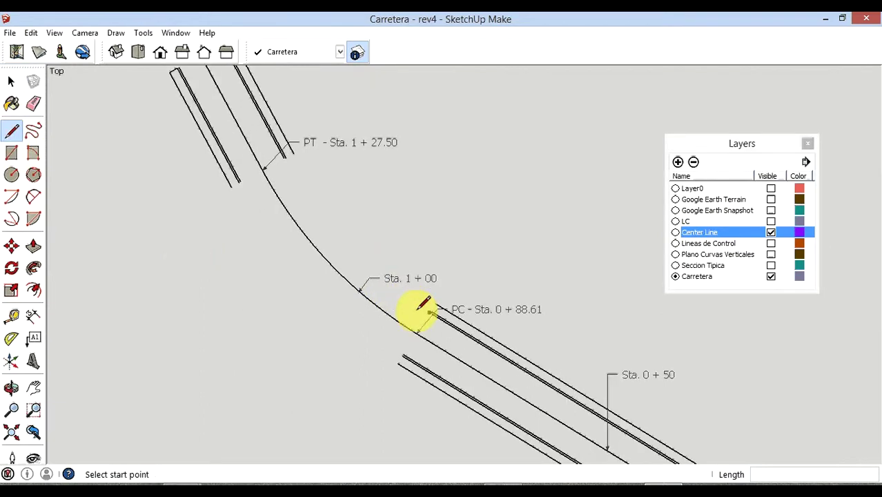
scroll(417, 308, up, 1)
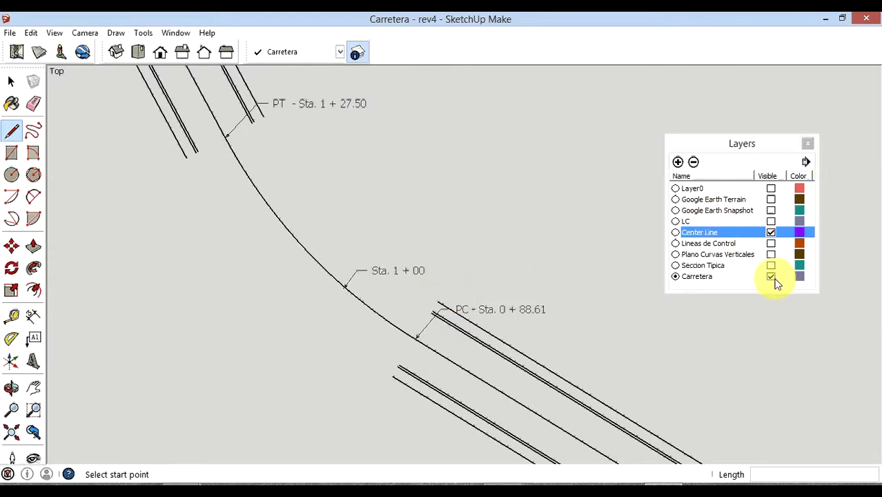
click(770, 233)
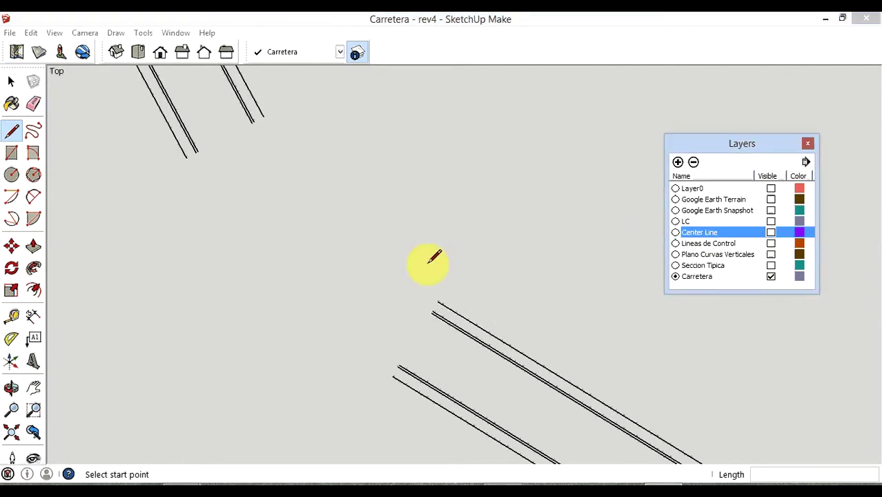
- Draw a 25.82 m straight line up-left from the lower road edge's end
click(439, 299)
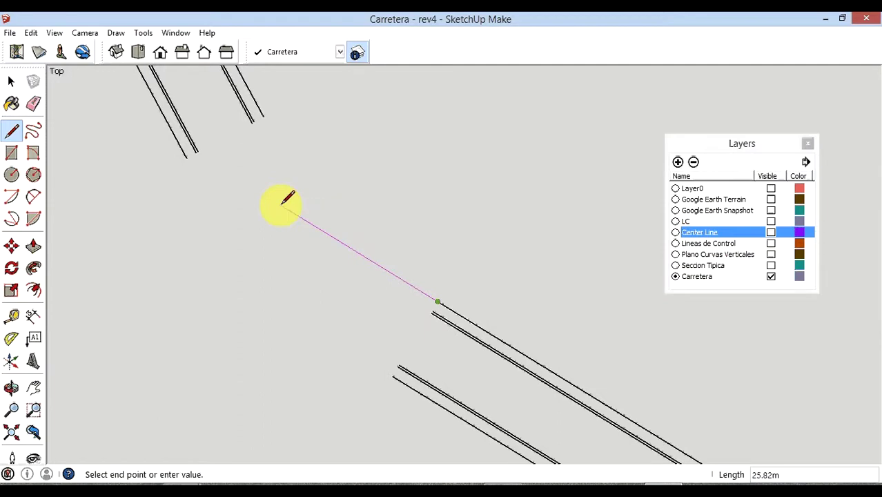
click(281, 205)
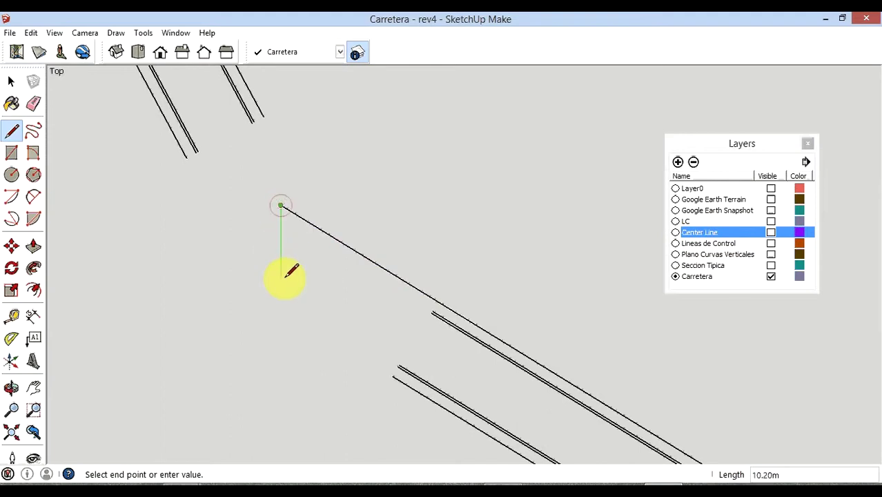
key(Escape)
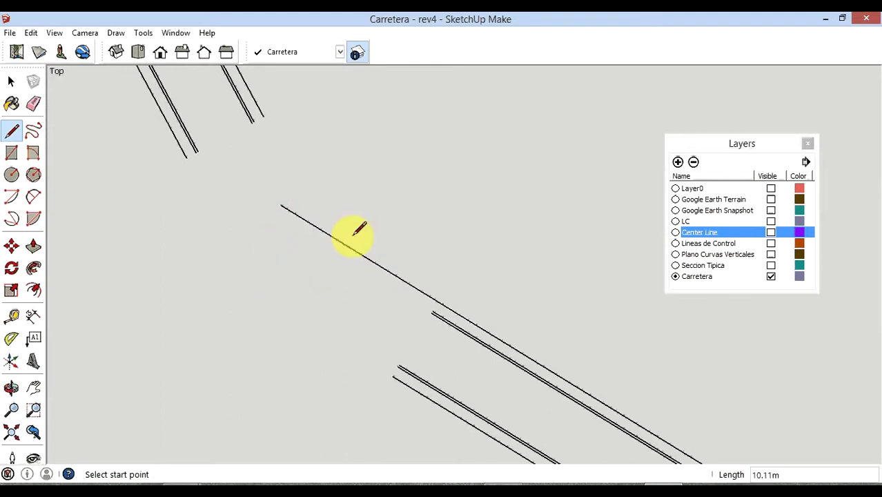
- Draw a 2-point arc from the lower road end to the upper road end, tangent to the line
click(33, 197)
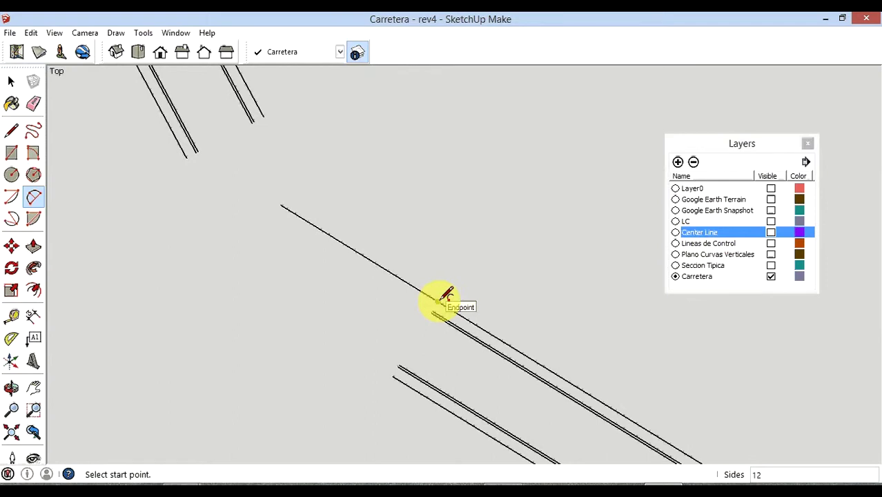
click(438, 301)
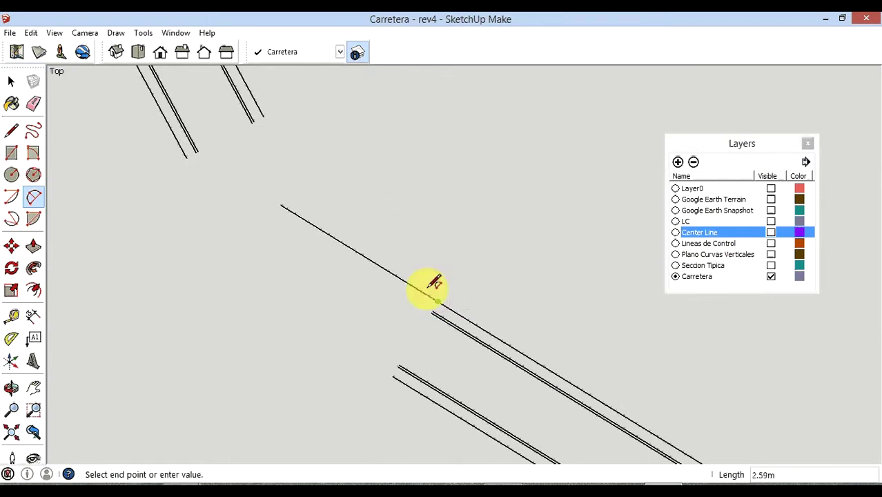
click(264, 118)
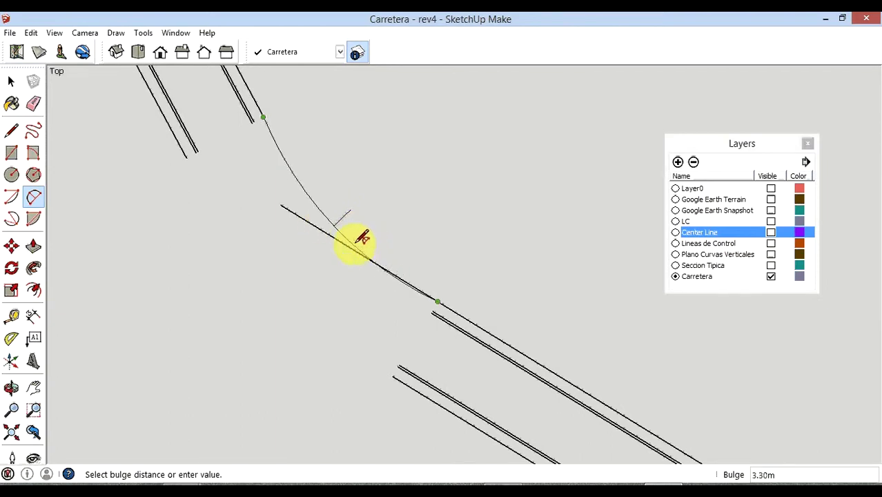
scroll(351, 226, up, 1)
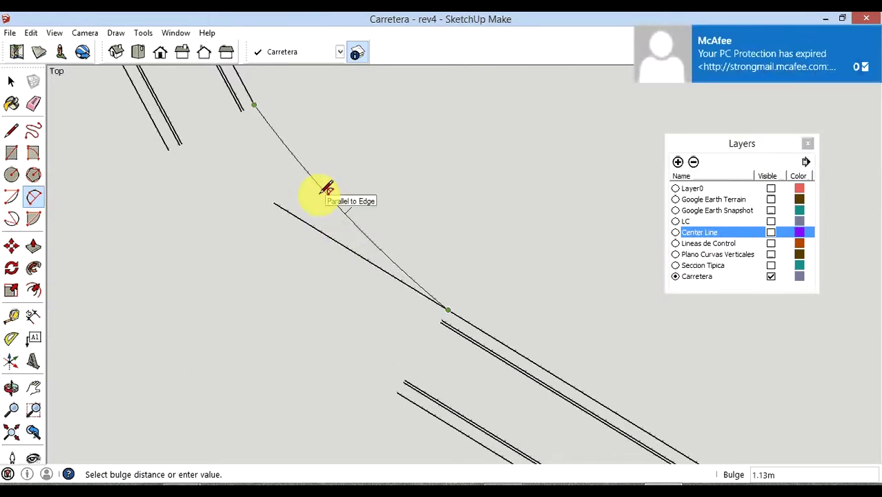
scroll(322, 196, up, 1)
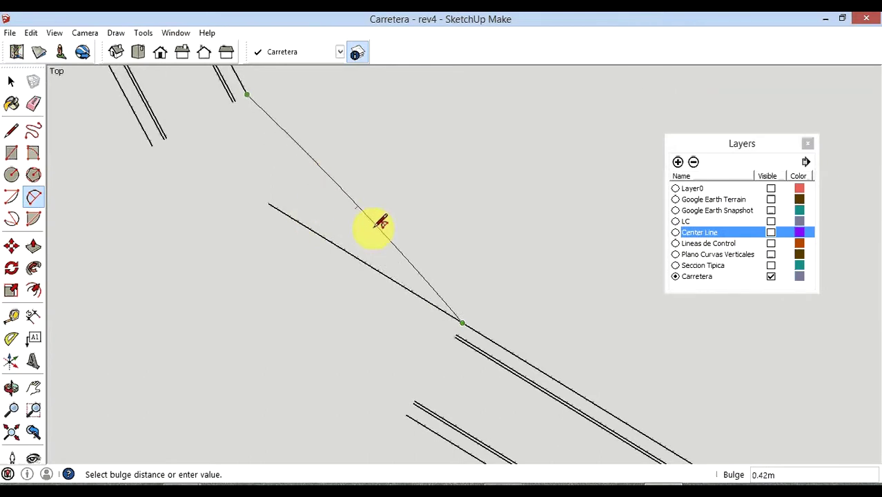
scroll(383, 238, up, 2)
scroll(356, 225, down, 1)
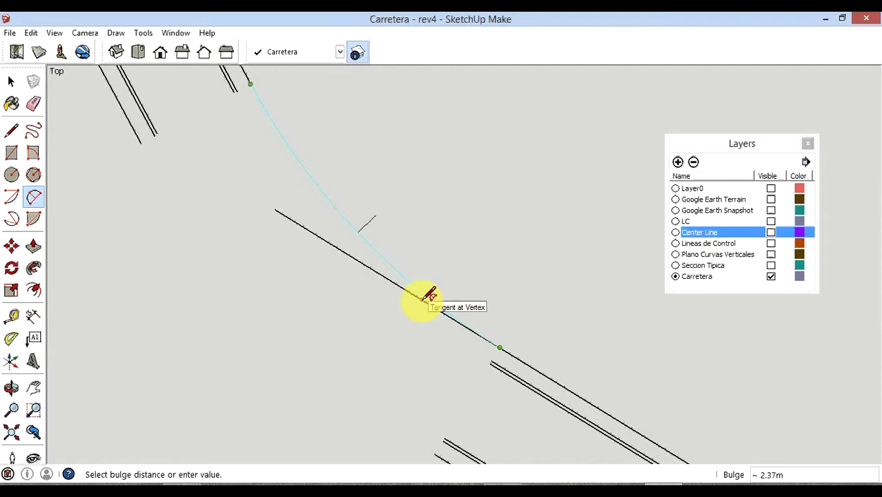
click(422, 300)
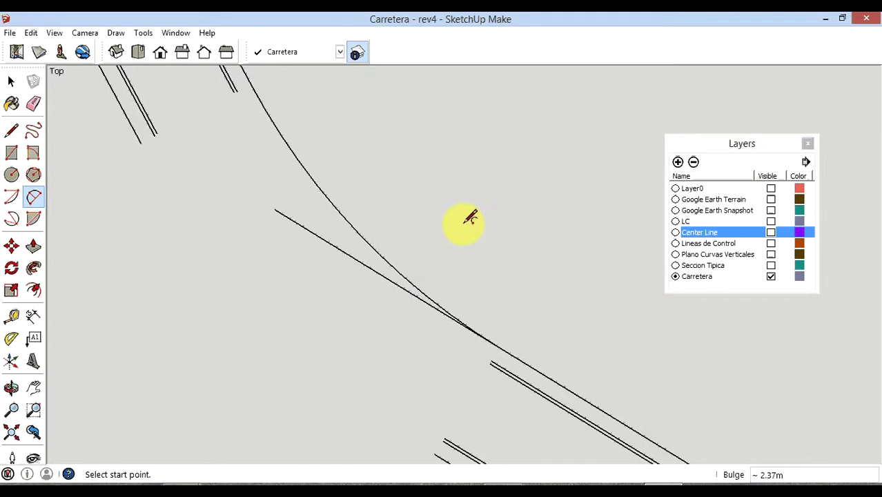
- Delete the straight helper line
click(10, 84)
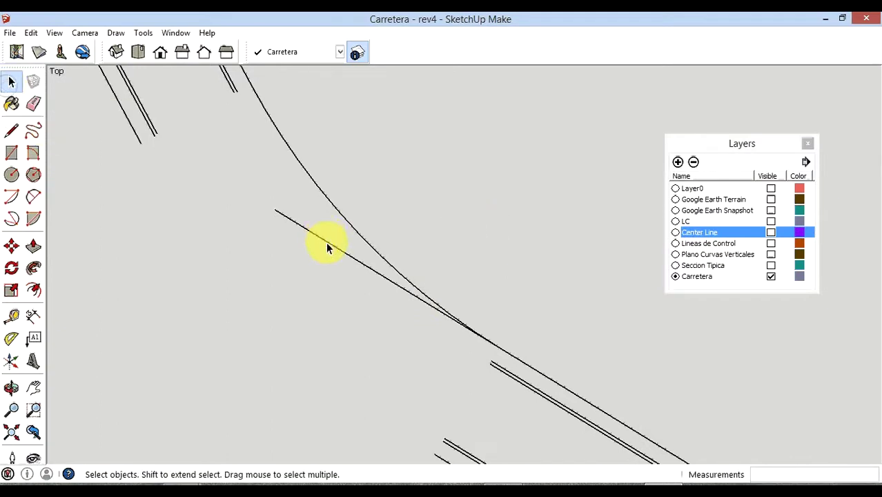
click(329, 242)
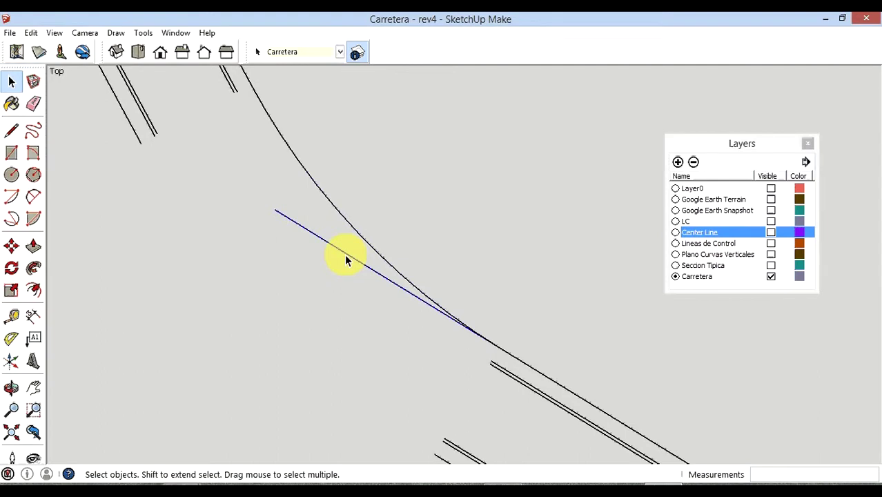
key(Delete)
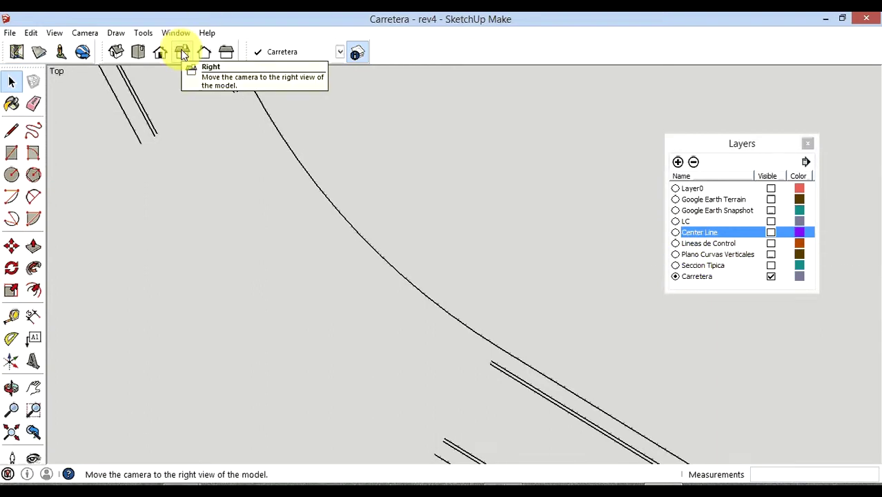
- Inspect the curve in Right view with Center Line toggled, then return to Top view
click(182, 54)
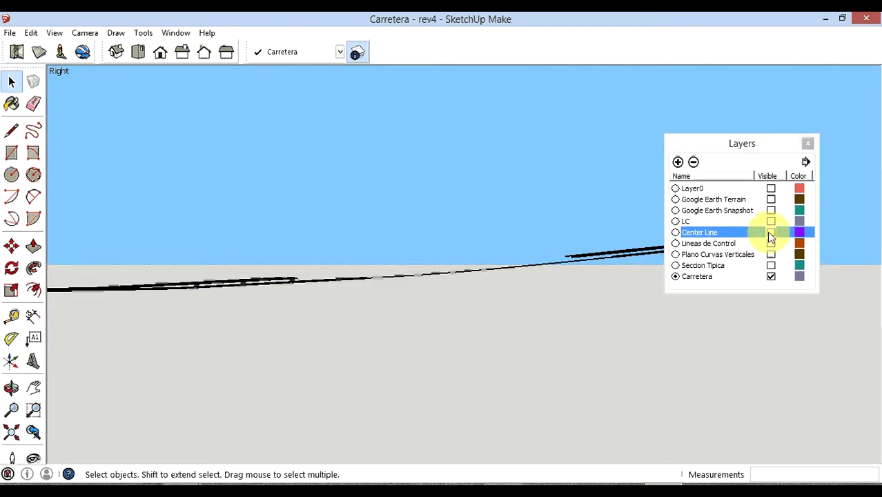
click(770, 233)
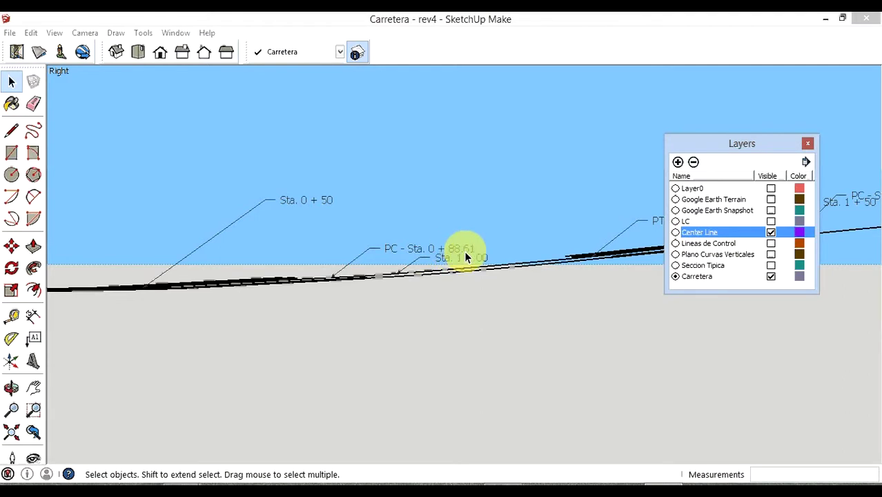
drag(697, 141, 732, 266)
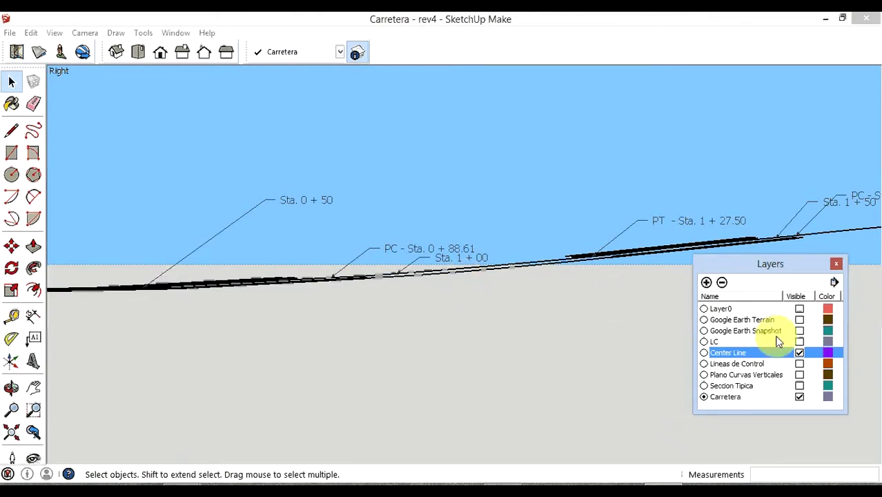
click(799, 354)
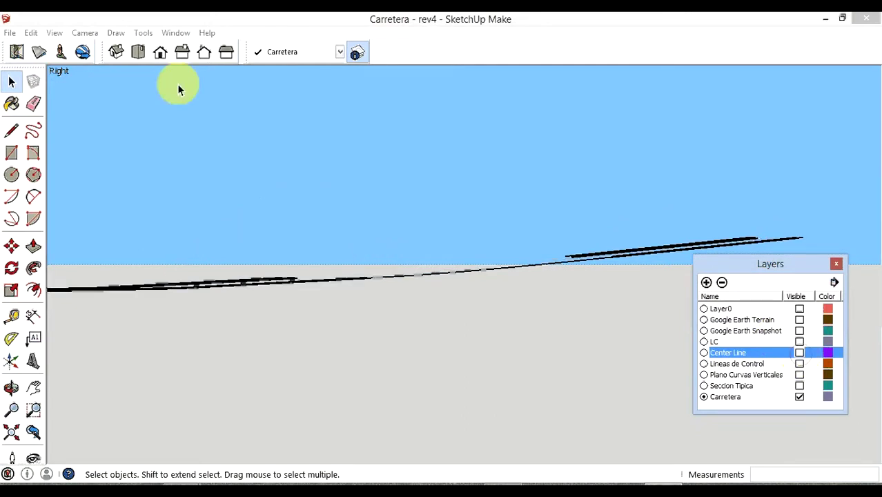
click(138, 53)
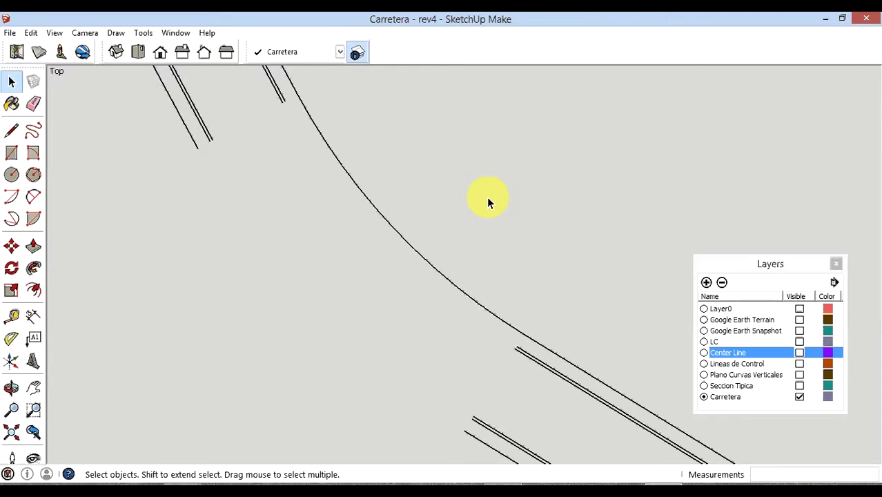
- Draw a straight line up-left from the other lower road edge's endpoint, parallel to it
click(11, 130)
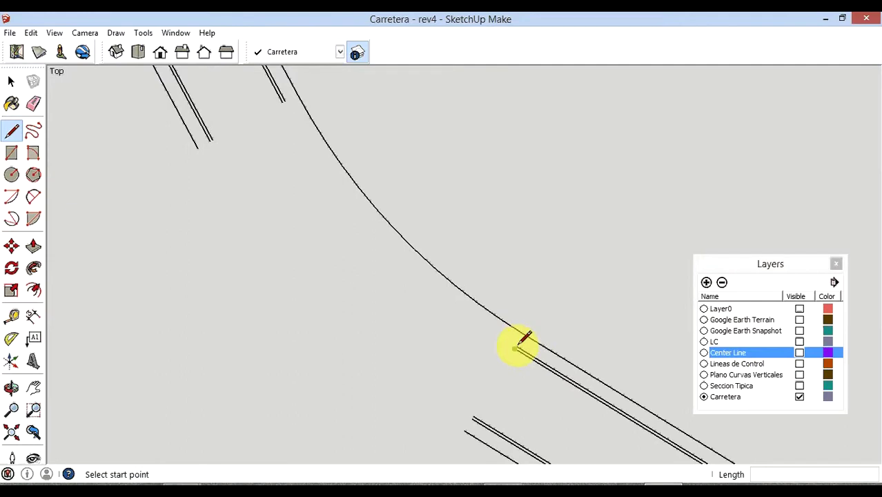
scroll(518, 345, up, 2)
scroll(517, 345, up, 2)
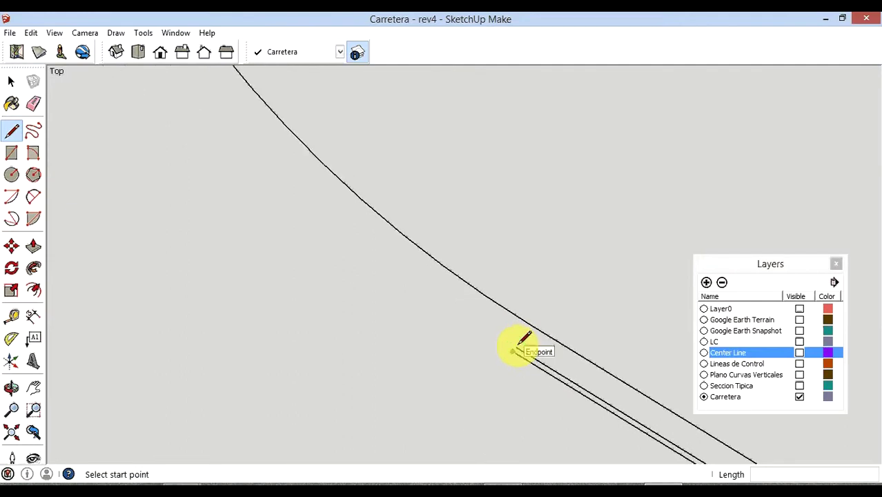
scroll(519, 345, up, 1)
scroll(519, 345, up, 1)
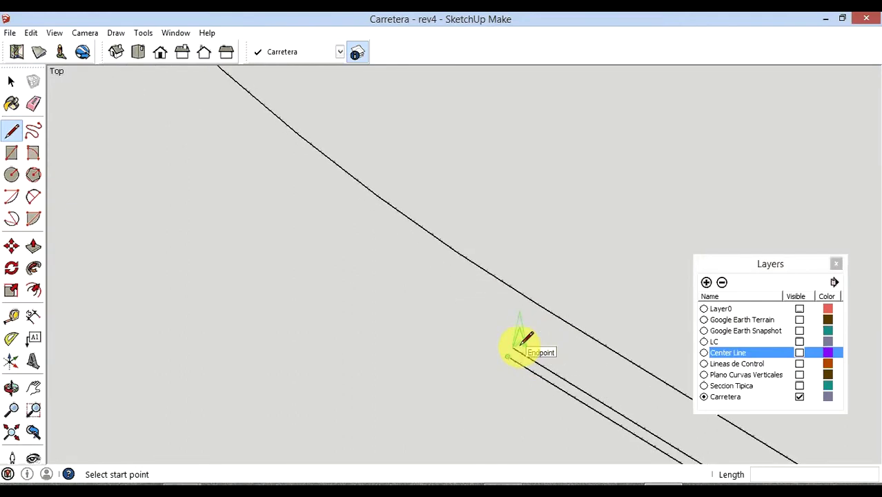
click(512, 347)
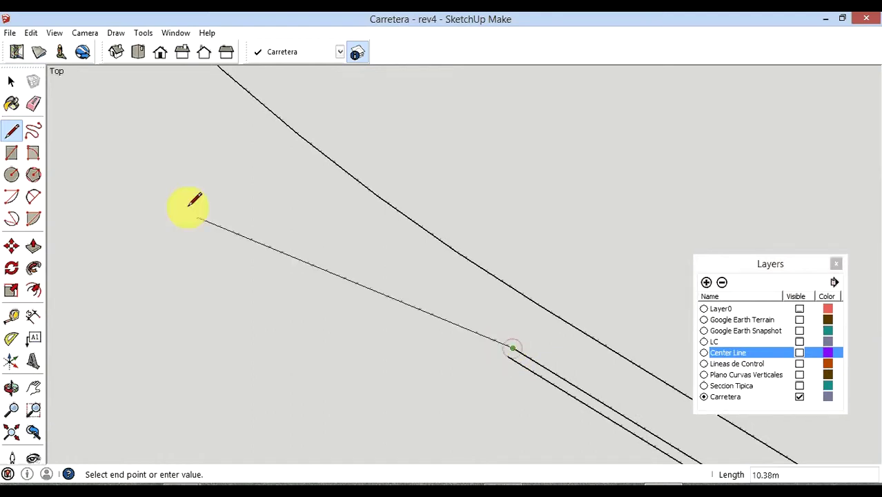
click(142, 120)
key(Escape)
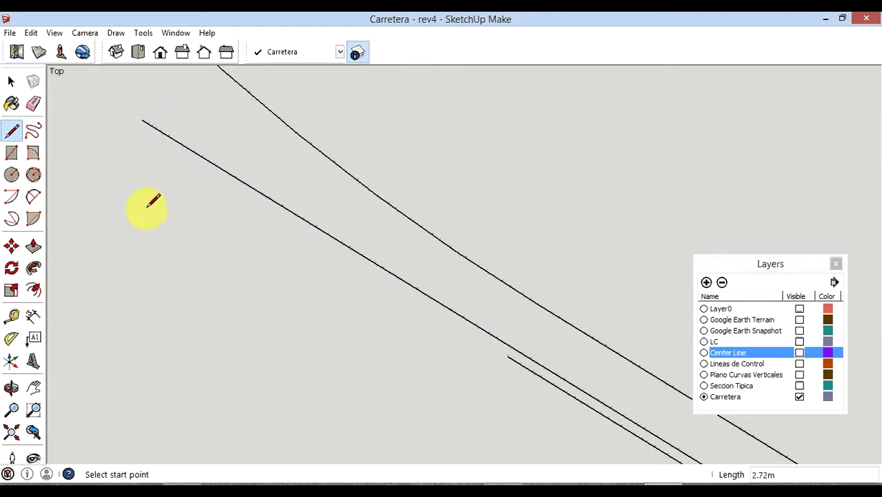
scroll(276, 324, down, 1)
scroll(293, 339, down, 2)
scroll(387, 324, down, 2)
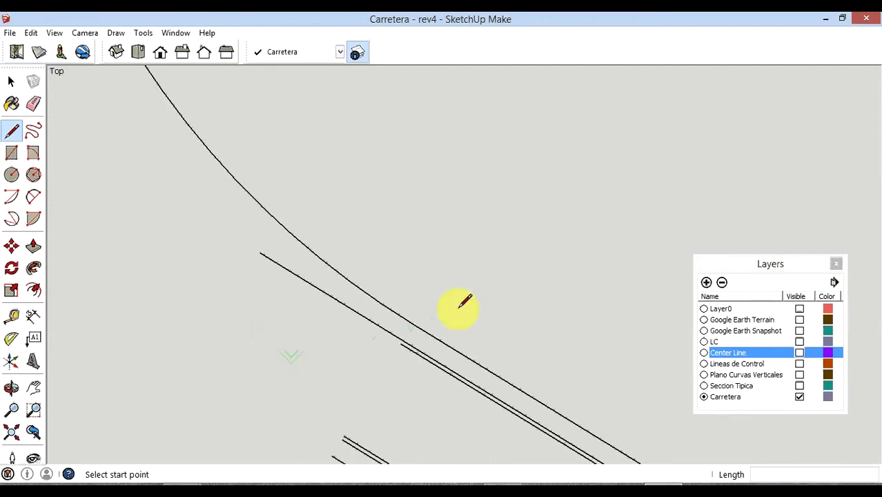
scroll(476, 293, down, 1)
scroll(493, 291, down, 1)
scroll(462, 349, down, 1)
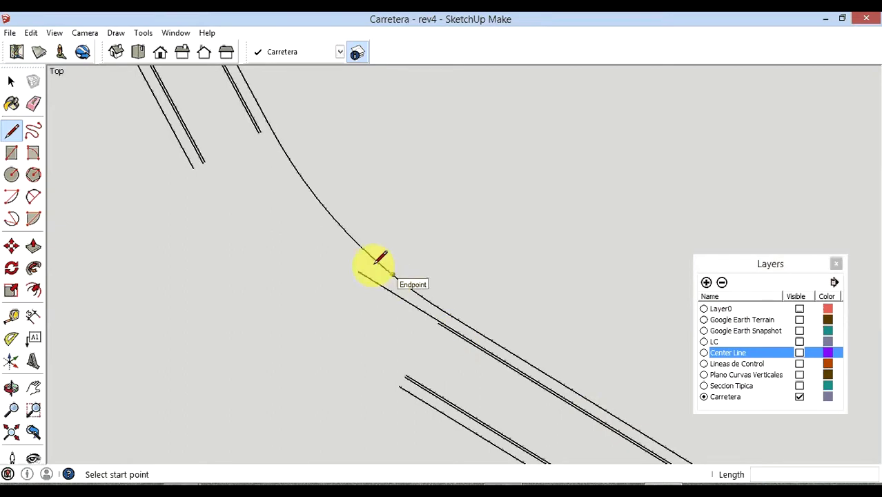
- Draw a 2-point arc from the upper edge line's end to the road edge, bulging tangentially
click(34, 196)
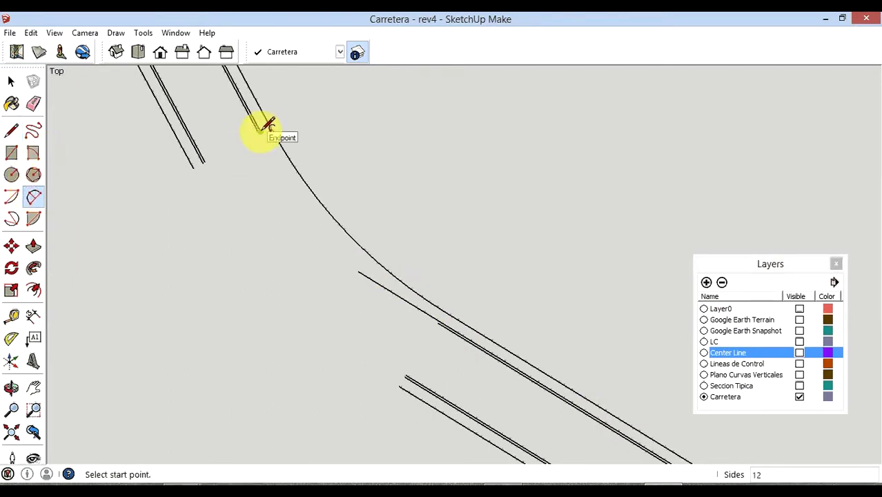
click(260, 132)
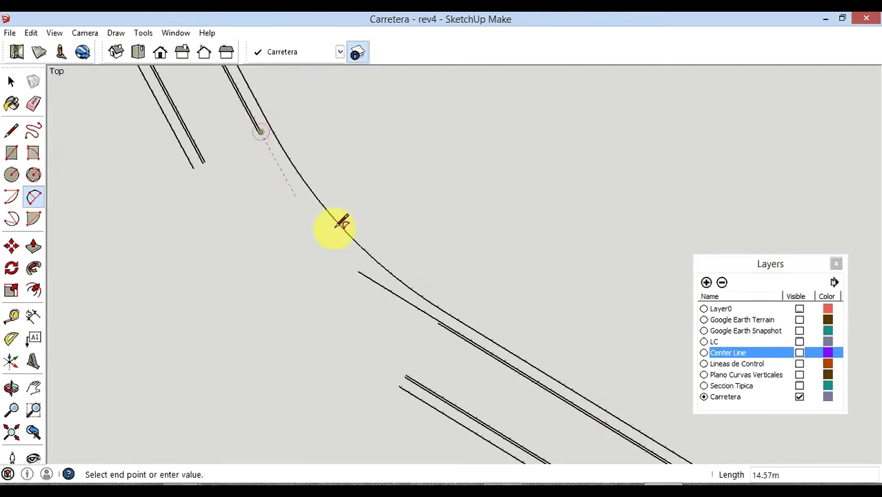
click(445, 317)
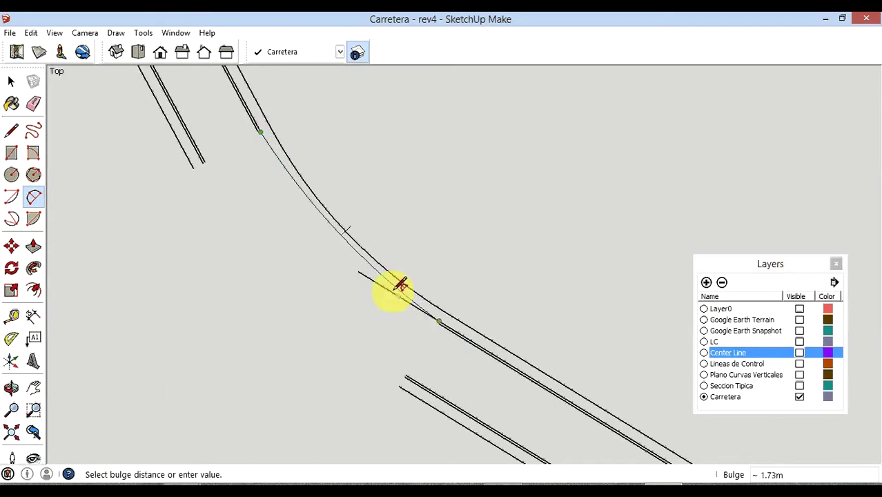
scroll(395, 289, up, 1)
scroll(395, 288, up, 1)
scroll(395, 289, up, 1)
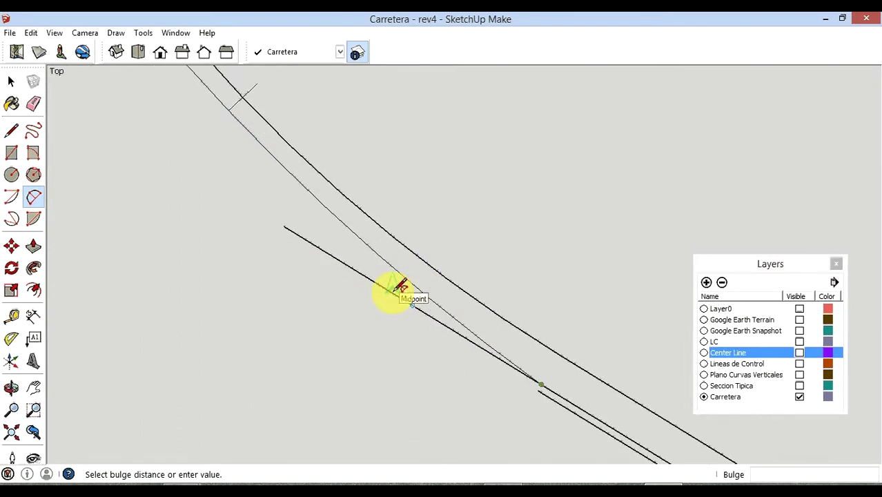
scroll(393, 290, up, 1)
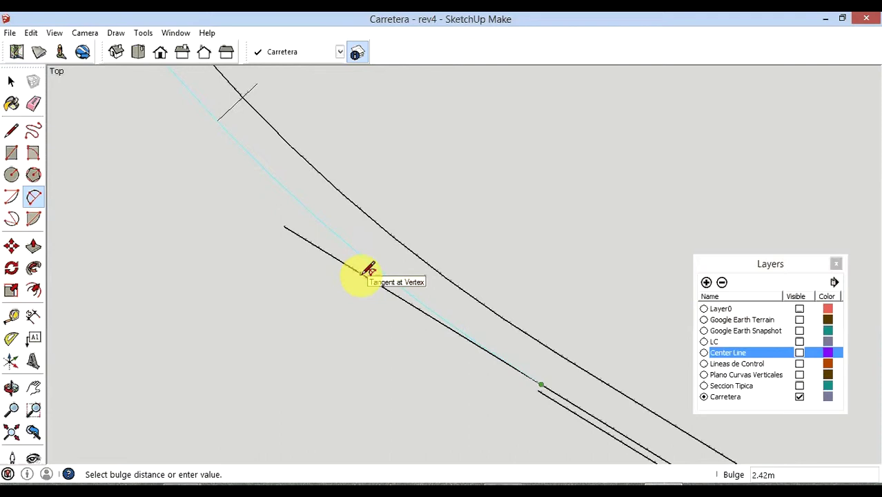
click(366, 271)
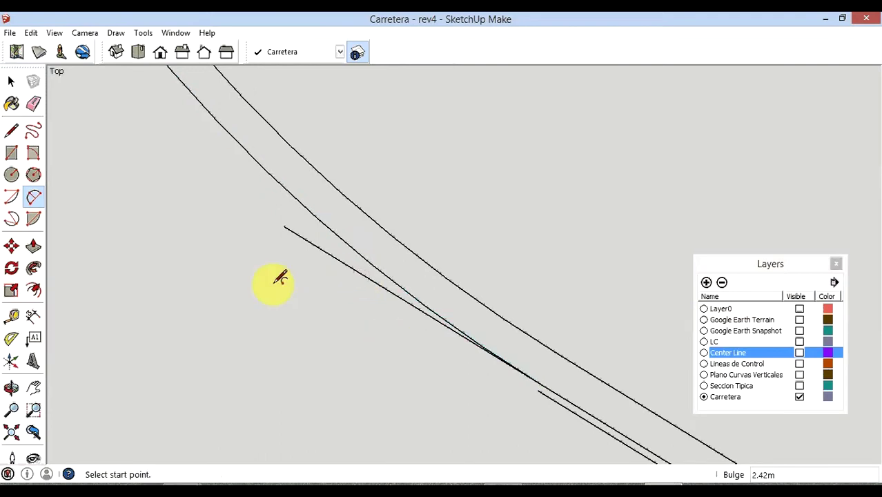
scroll(289, 331, down, 2)
scroll(473, 246, down, 2)
scroll(491, 236, down, 2)
scroll(498, 231, down, 2)
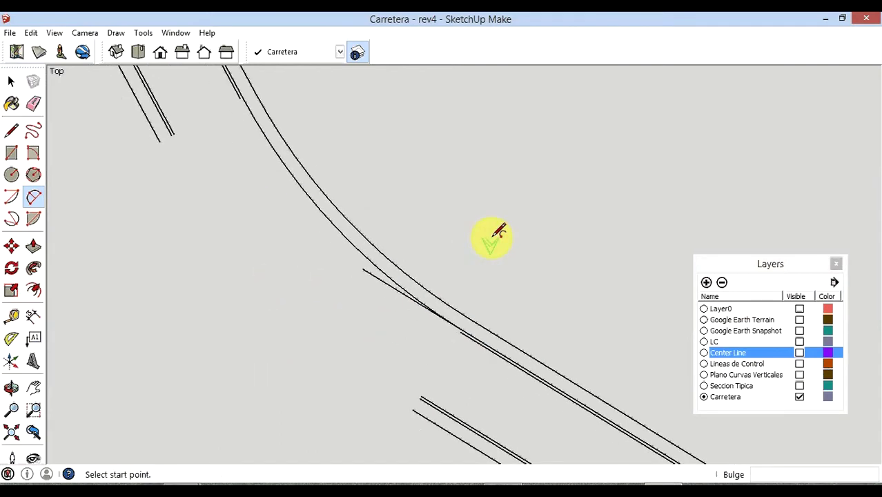
scroll(498, 231, down, 1)
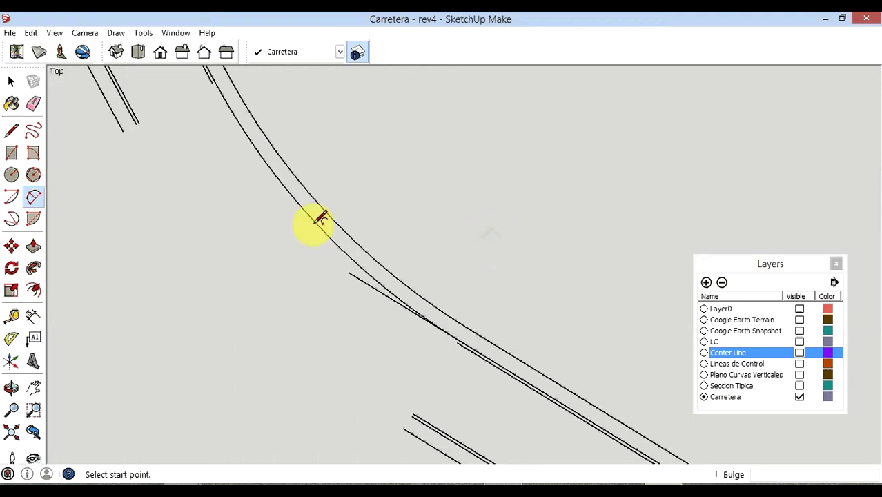
- Delete the stray straight line crossing the edge
click(11, 81)
click(10, 83)
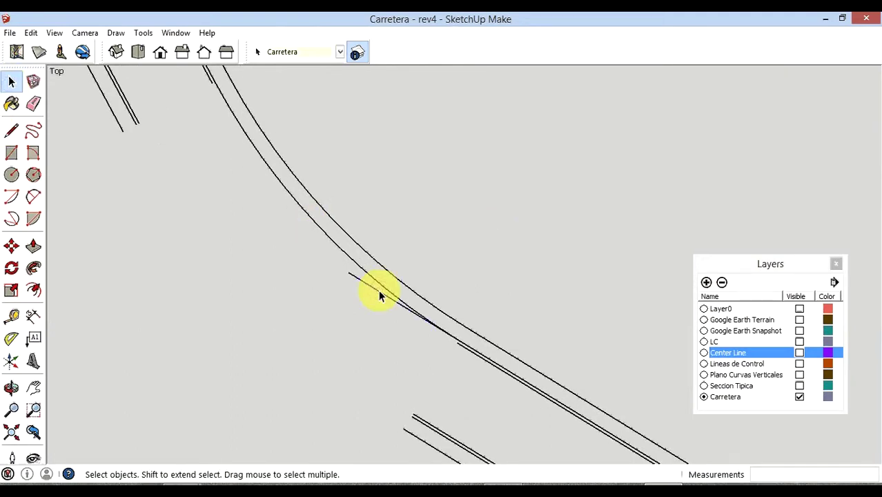
key(Delete)
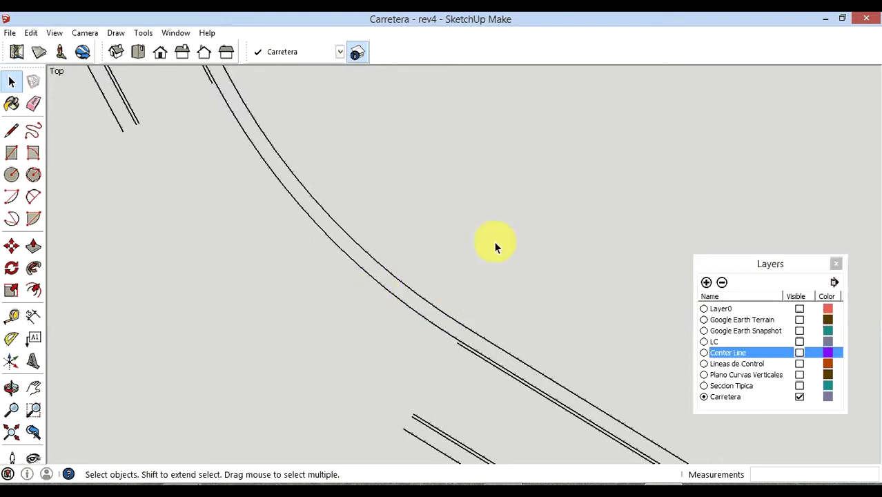
- Draw a straight helper line up-left from another road edge endpoint, parallel to the edge
click(11, 130)
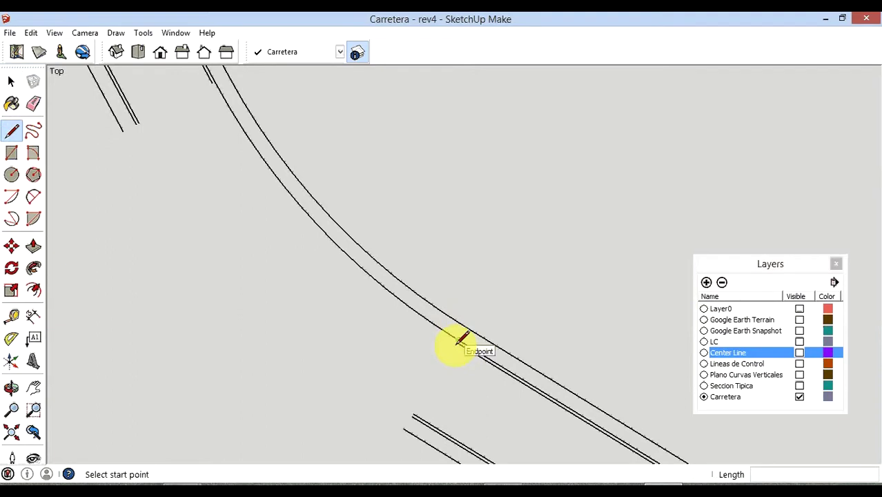
scroll(459, 341, up, 1)
scroll(458, 344, up, 1)
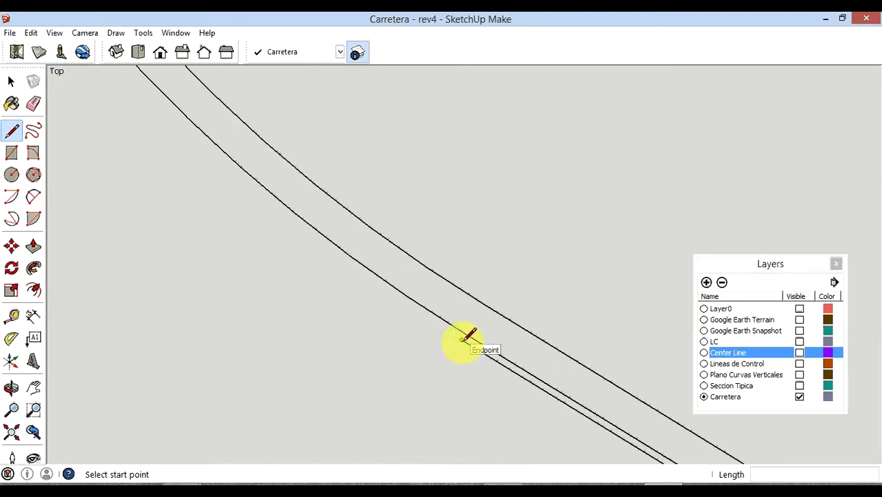
click(459, 338)
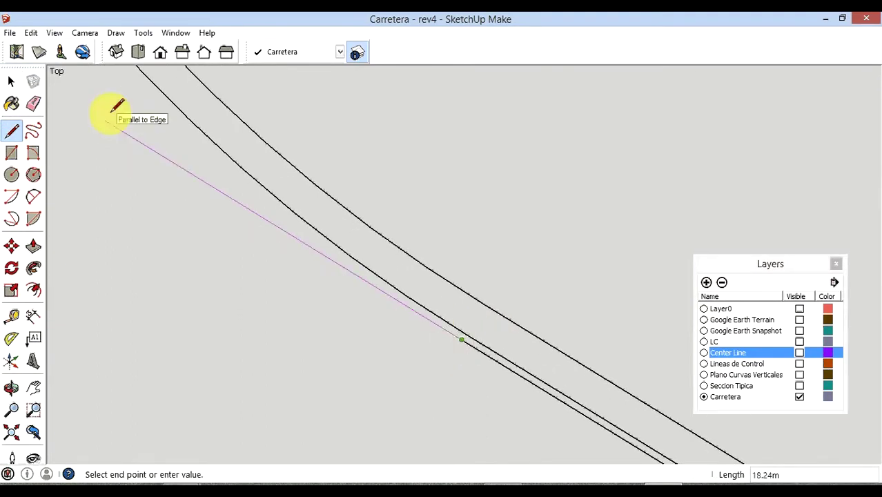
click(79, 104)
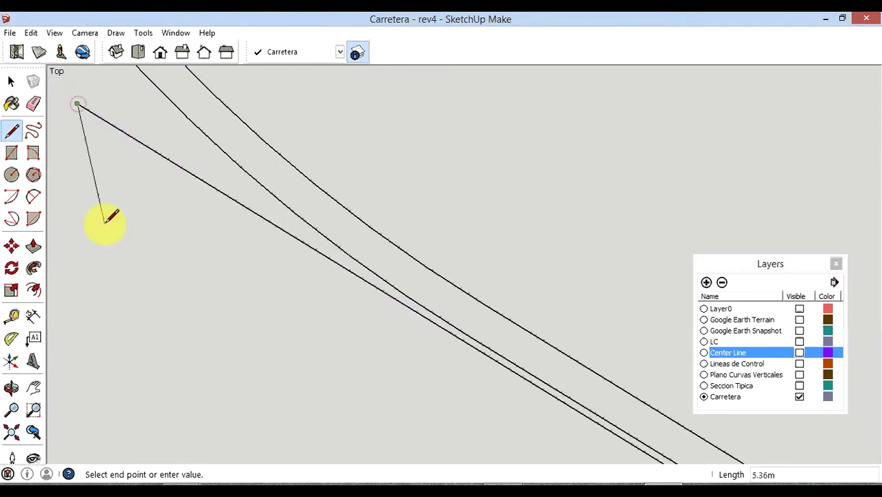
key(Escape)
scroll(541, 202, down, 2)
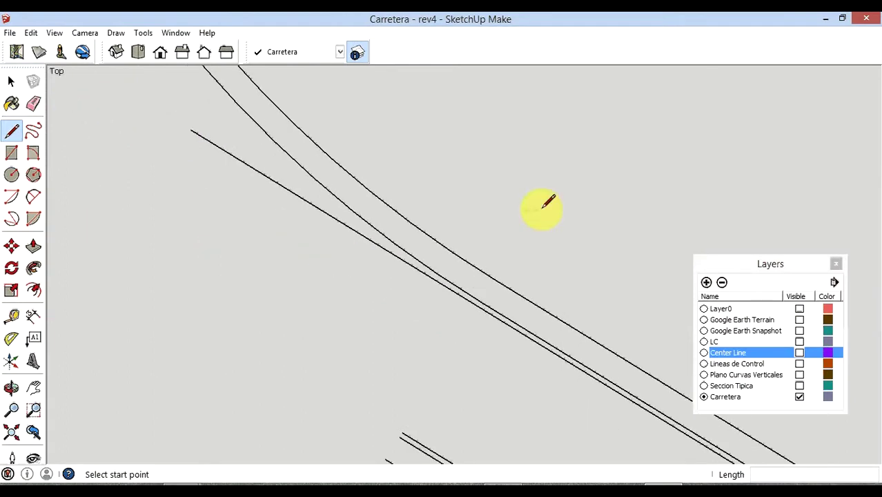
scroll(464, 336, down, 2)
scroll(462, 344, down, 1)
scroll(463, 344, down, 1)
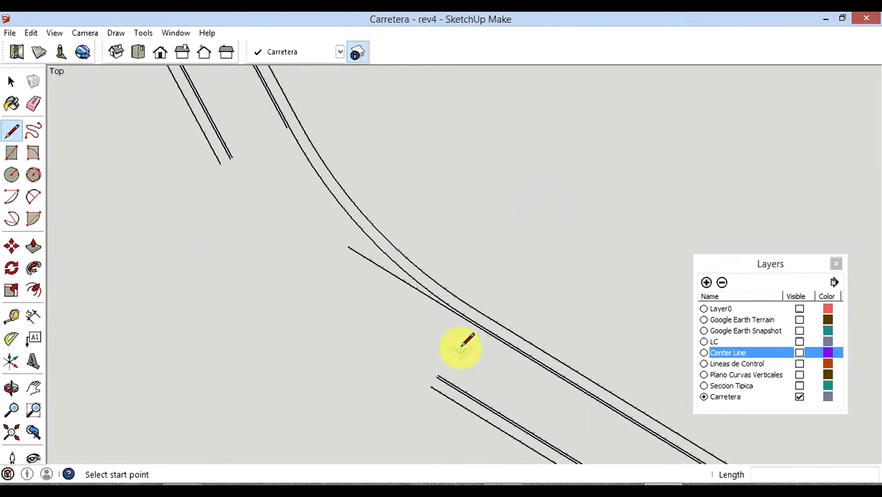
scroll(279, 132, up, 1)
scroll(276, 129, up, 1)
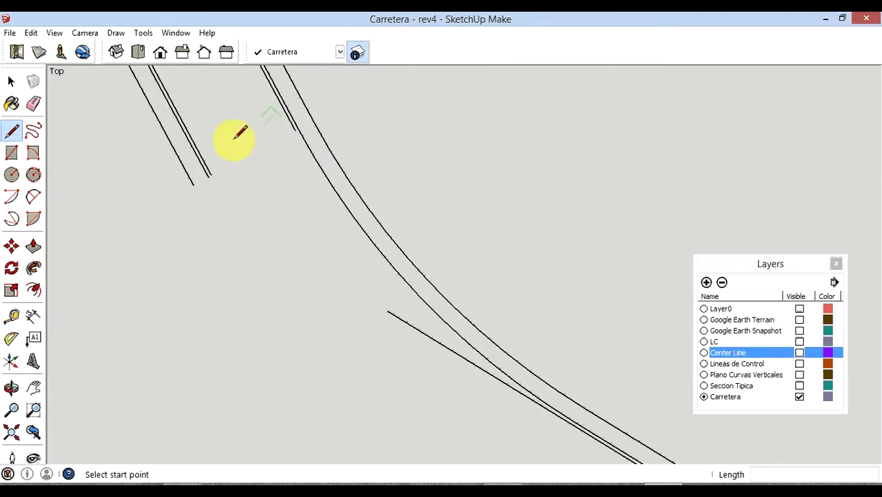
click(33, 197)
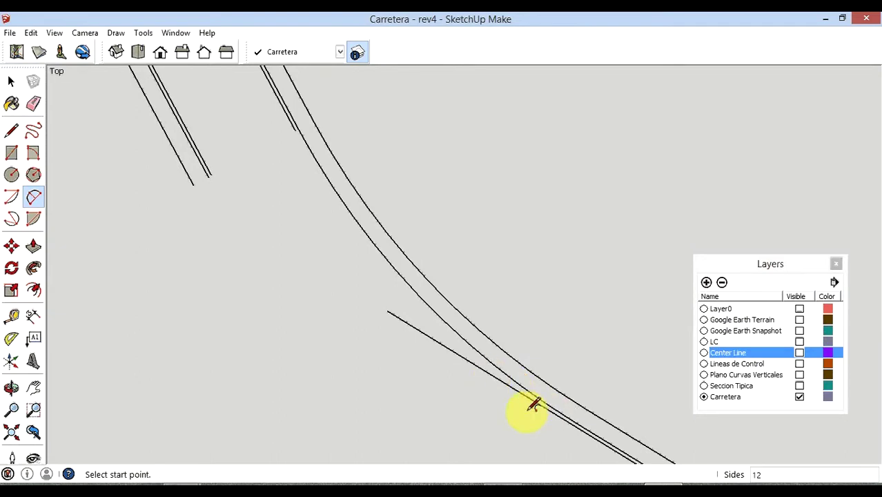
- Start a 2-point arc from the lower road edge endpoint up to the upper road line
scroll(532, 406, up, 3)
scroll(560, 408, up, 1)
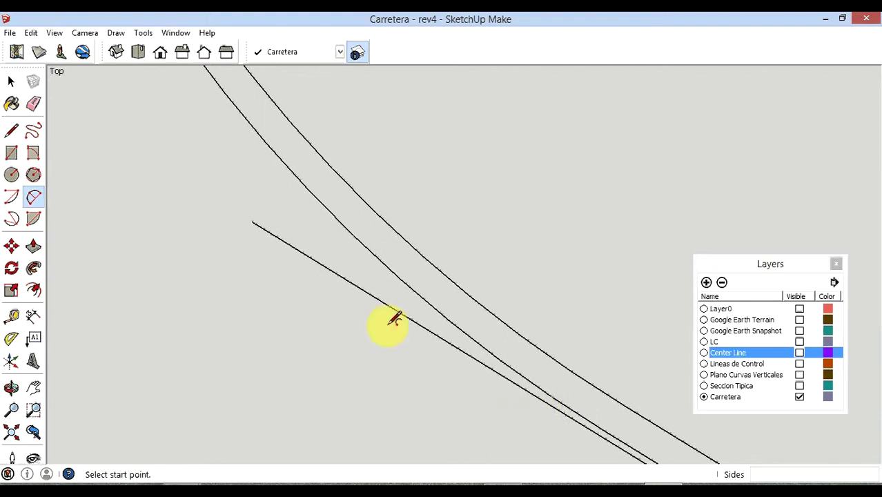
scroll(252, 212, down, 2)
scroll(233, 207, down, 1)
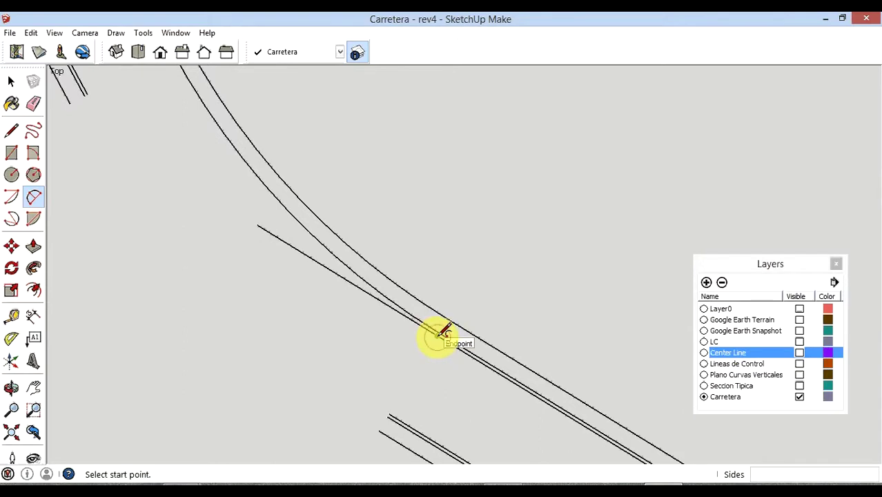
click(436, 335)
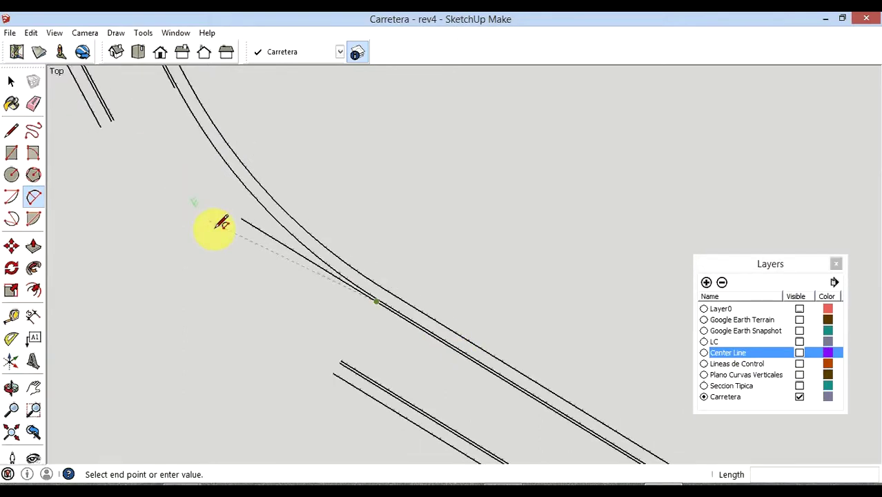
scroll(178, 94, up, 2)
scroll(178, 97, up, 2)
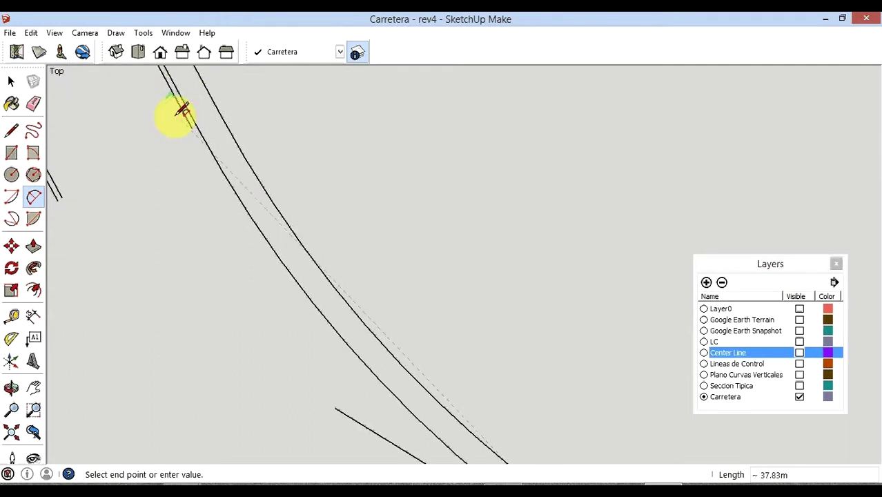
click(195, 125)
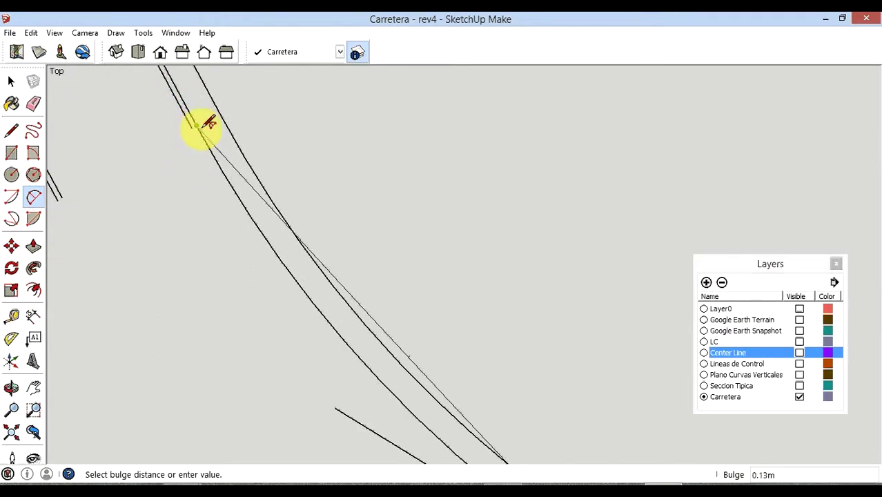
scroll(196, 126, up, 1)
scroll(199, 116, up, 1)
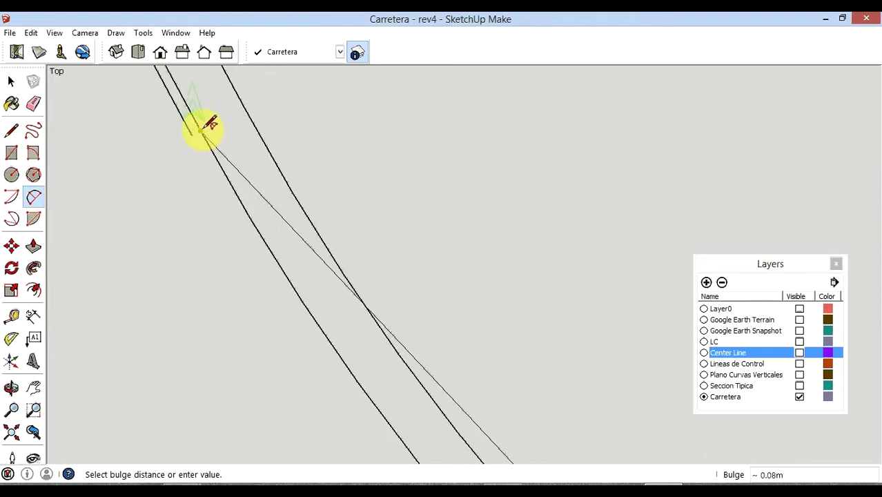
- Set the bulge to complete the arc up the curve
click(204, 126)
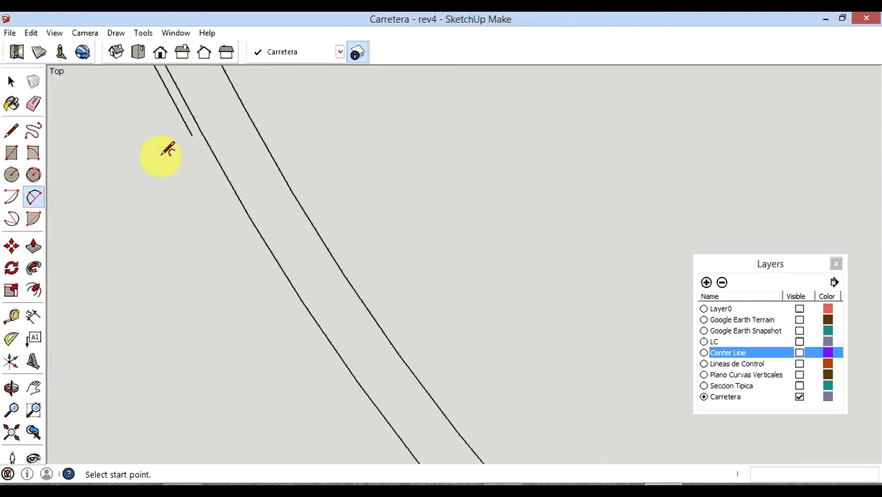
scroll(138, 138, down, 1)
scroll(134, 136, down, 1)
scroll(135, 136, down, 1)
scroll(135, 136, down, 1)
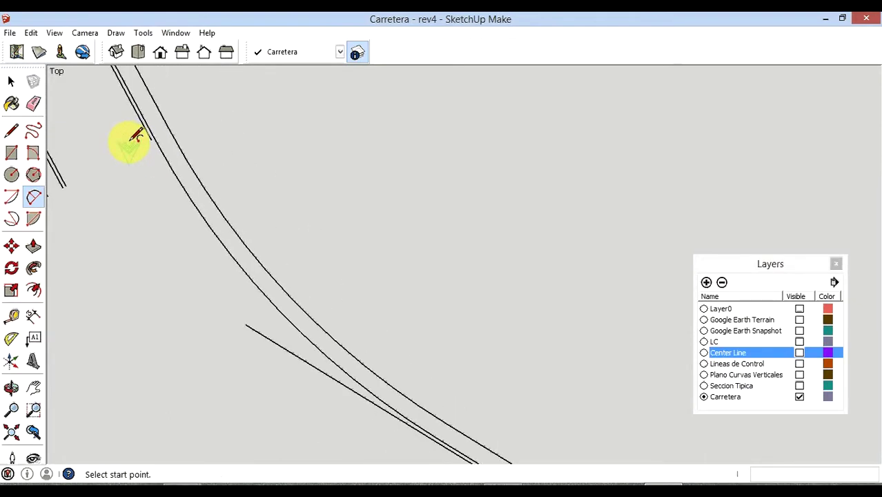
scroll(148, 166, down, 1)
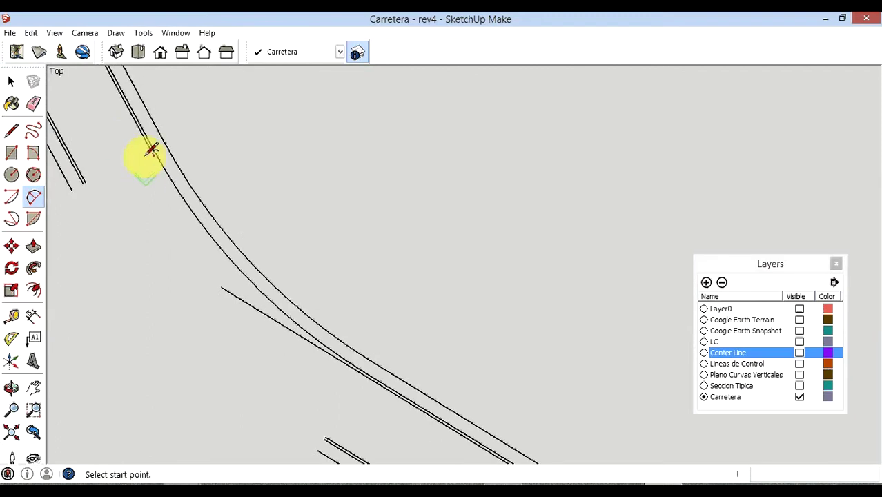
scroll(153, 144, up, 1)
scroll(145, 139, up, 1)
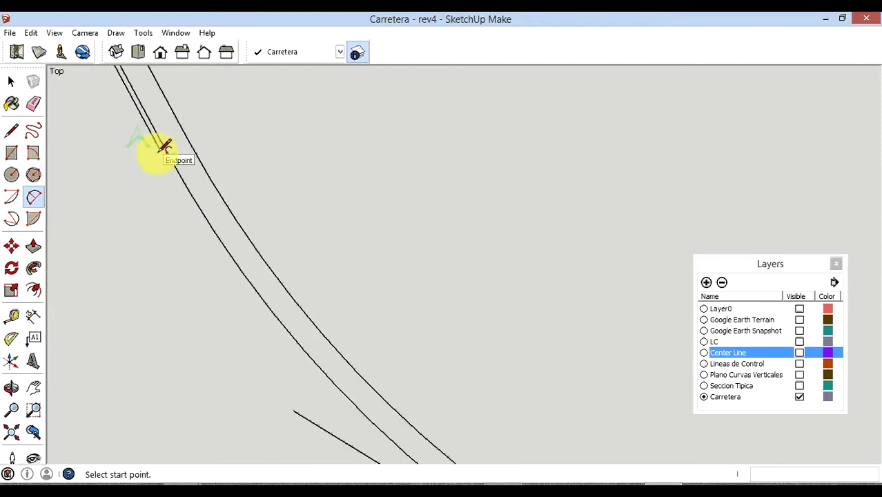
scroll(163, 141, up, 1)
scroll(162, 141, up, 1)
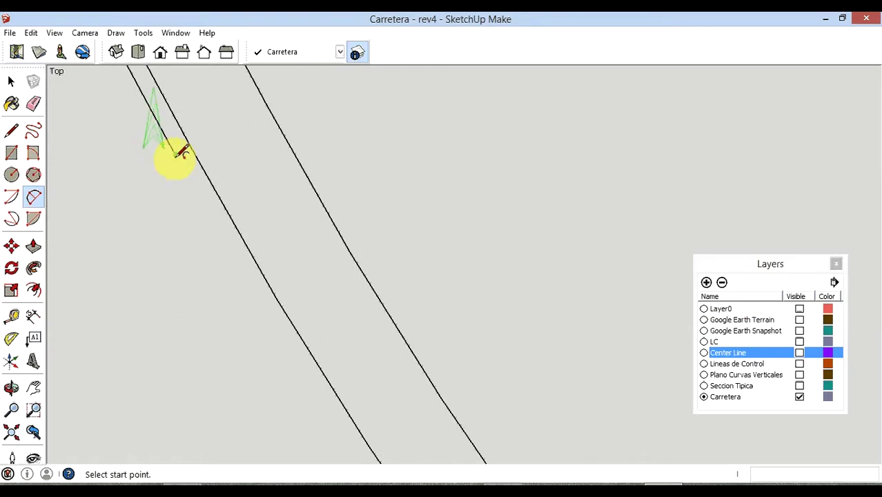
- Draw another arc from the upper edge line to the tangent vertex with a 2.43 m bulge
click(176, 155)
scroll(181, 289, down, 1)
scroll(152, 249, down, 1)
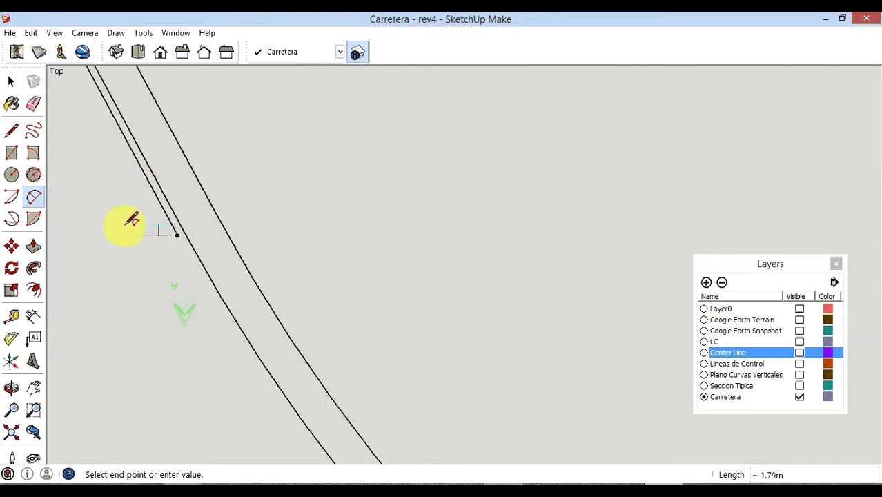
scroll(124, 200, down, 1)
scroll(112, 187, down, 1)
scroll(118, 181, down, 1)
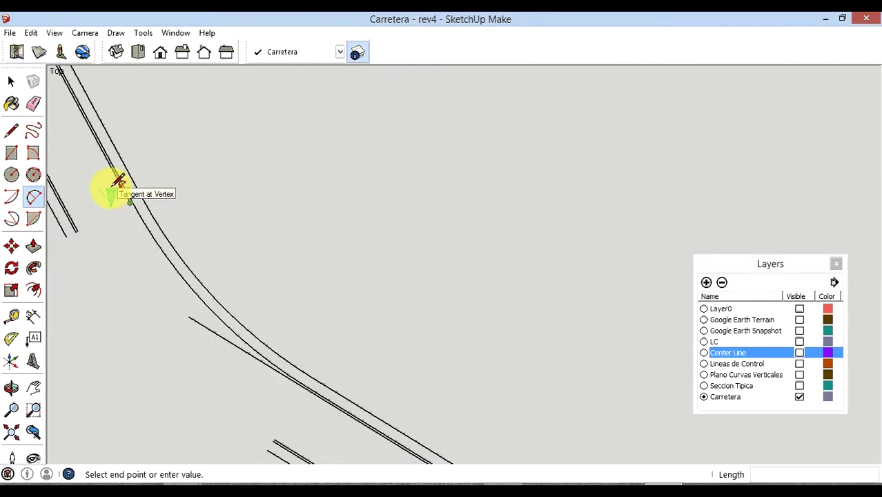
scroll(283, 362, up, 1)
scroll(285, 364, up, 1)
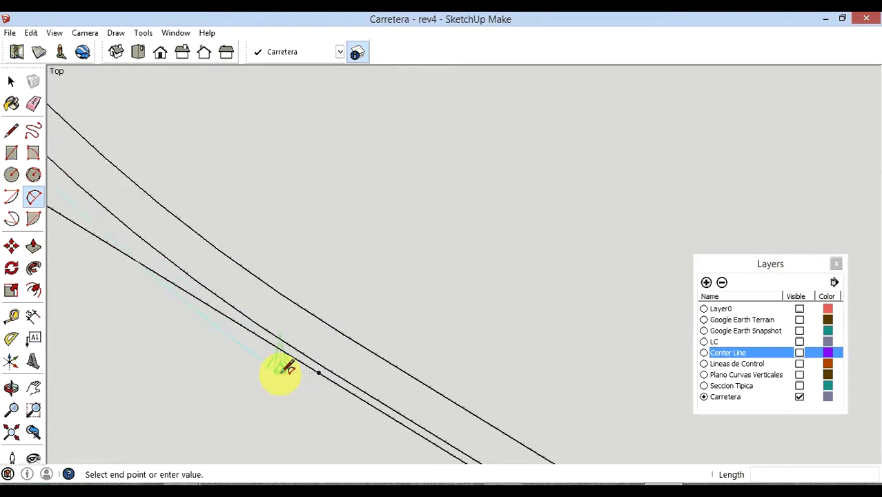
scroll(294, 369, up, 1)
scroll(297, 370, up, 1)
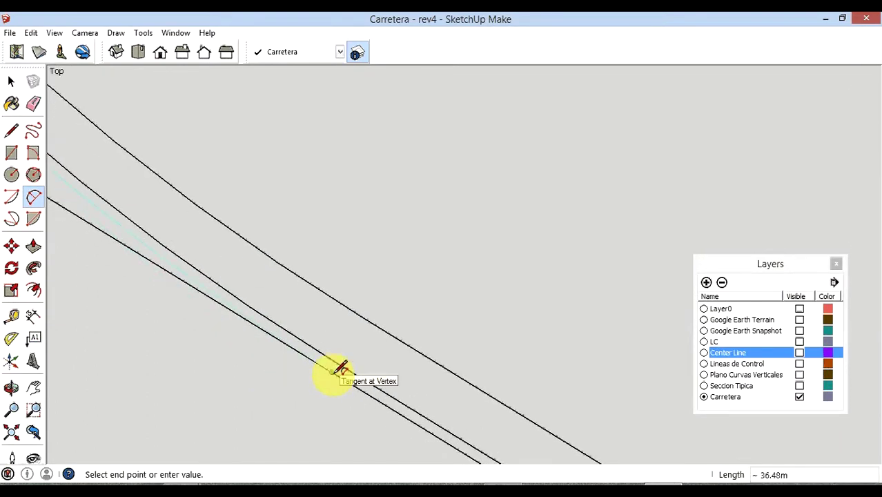
click(333, 372)
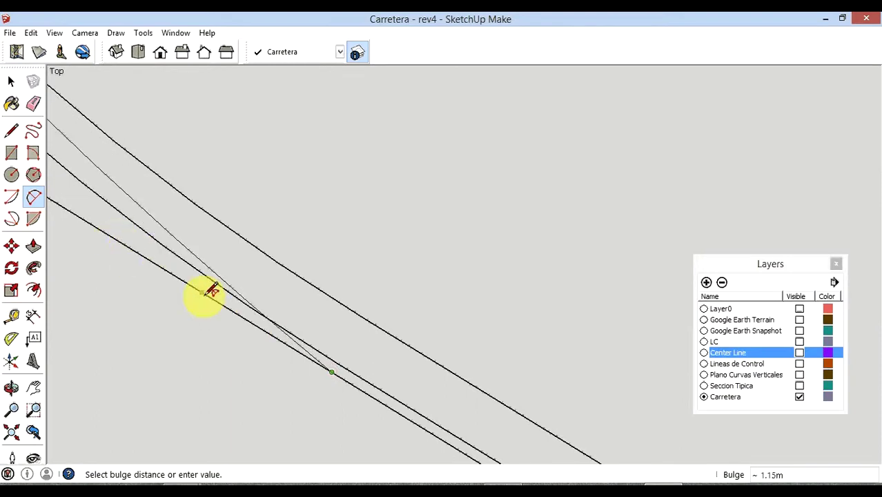
scroll(270, 328, down, 1)
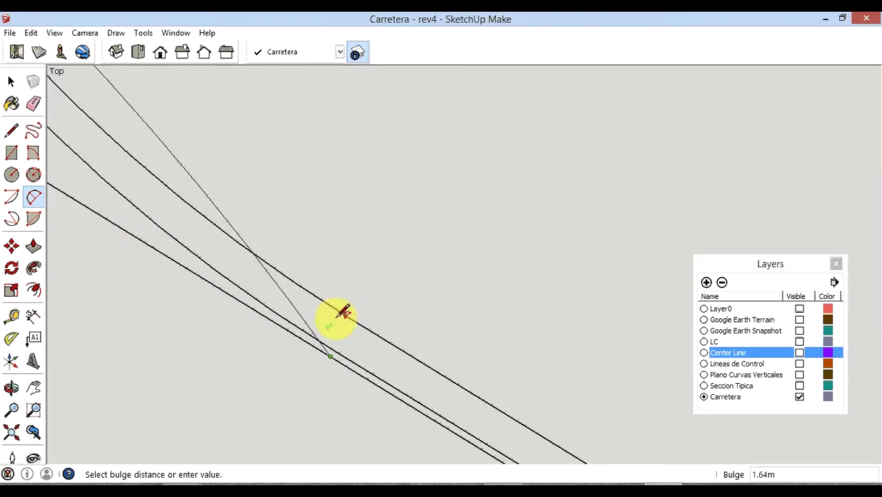
scroll(338, 311, down, 1)
scroll(348, 301, down, 1)
scroll(311, 279, up, 1)
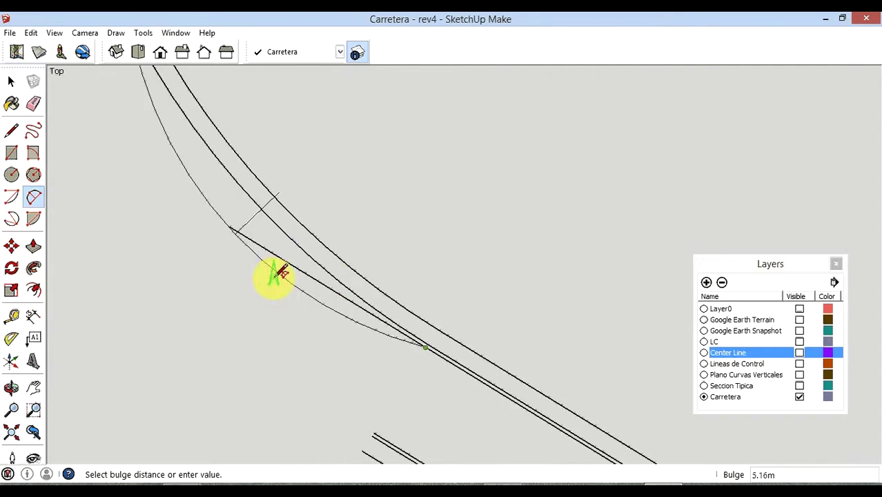
scroll(290, 266, up, 1)
scroll(307, 265, up, 1)
scroll(352, 290, up, 1)
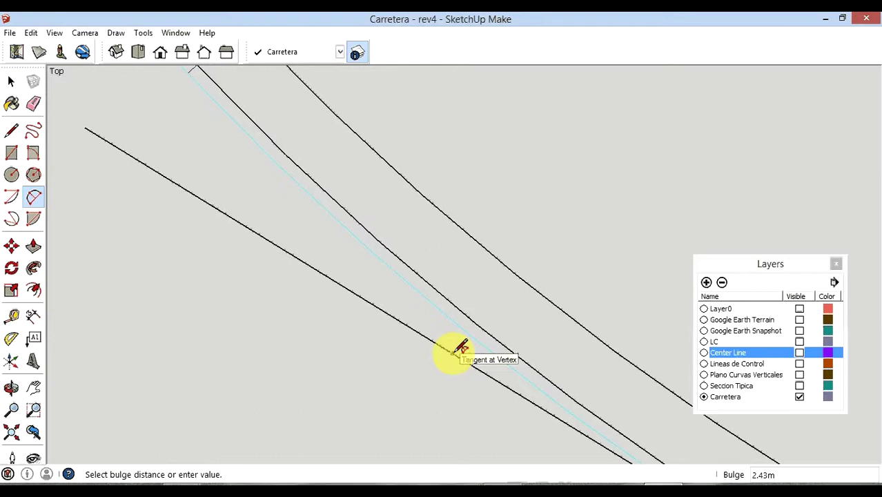
click(453, 352)
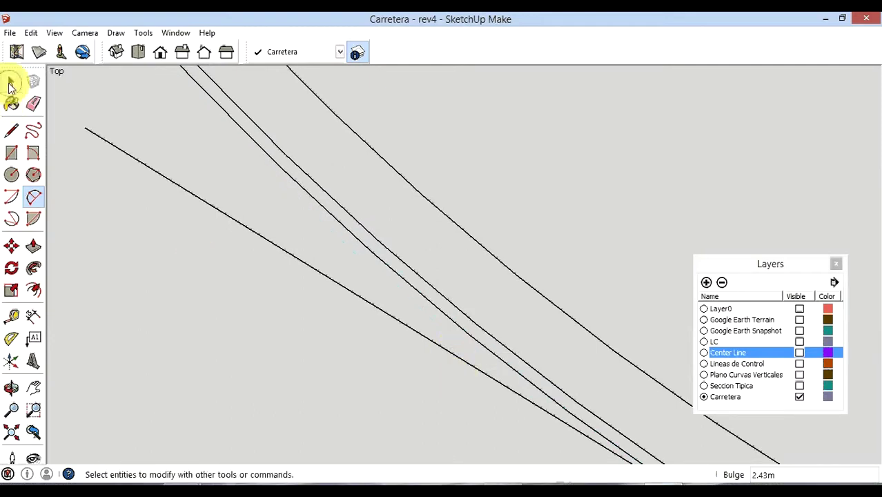
- Delete the leftover diagonal line beside the road edges
click(11, 82)
click(184, 188)
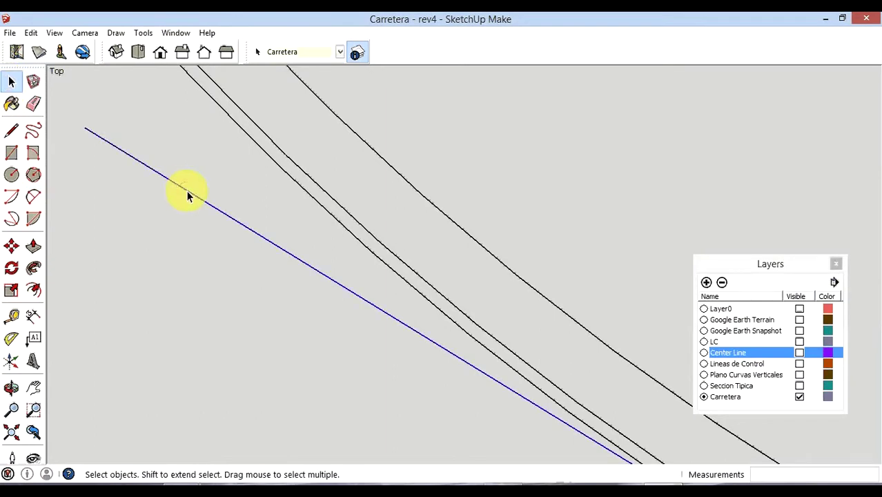
key(Delete)
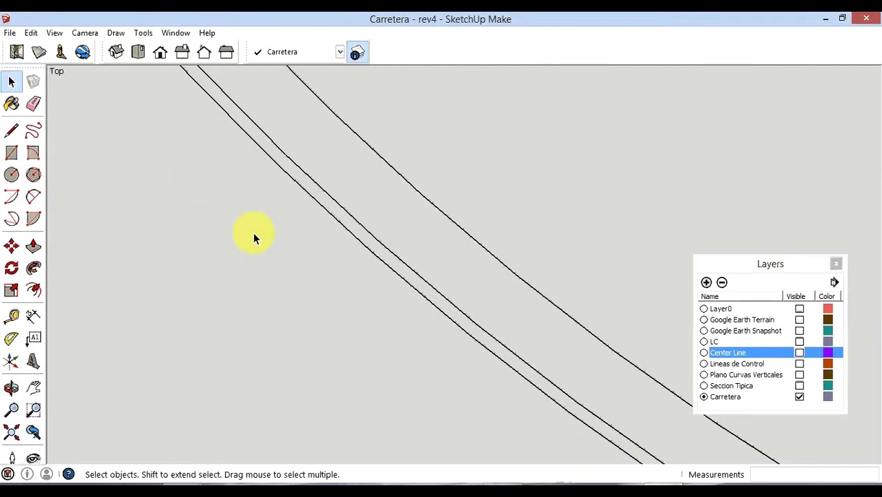
scroll(252, 236, down, 2)
scroll(433, 203, down, 2)
scroll(458, 205, down, 2)
scroll(376, 288, down, 1)
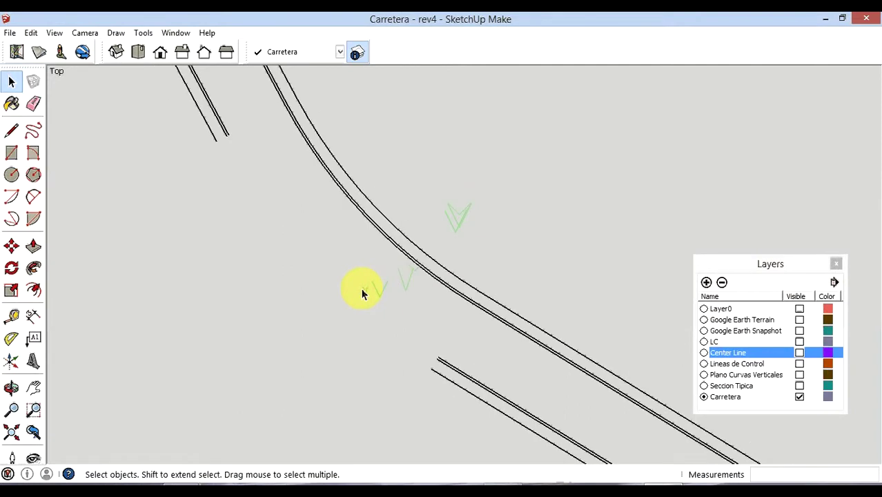
scroll(360, 287, down, 1)
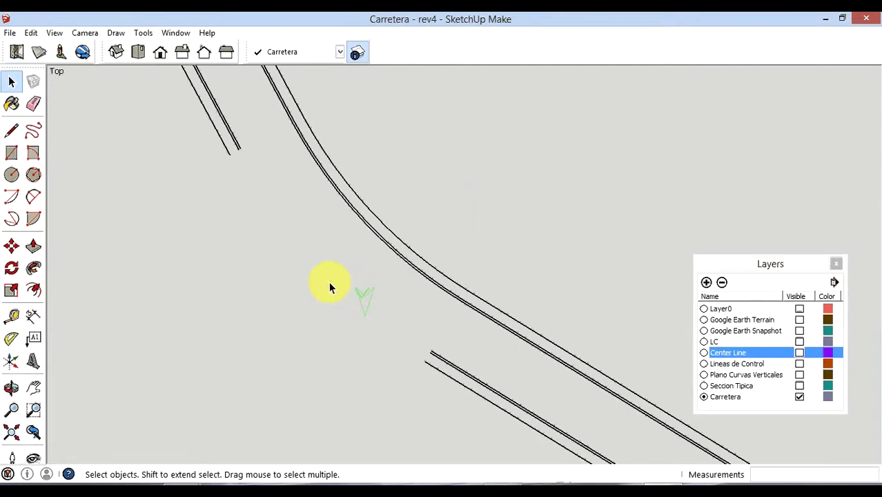
- Check the road in Left view with Center Line toggled on and off, then return to Top view
click(225, 55)
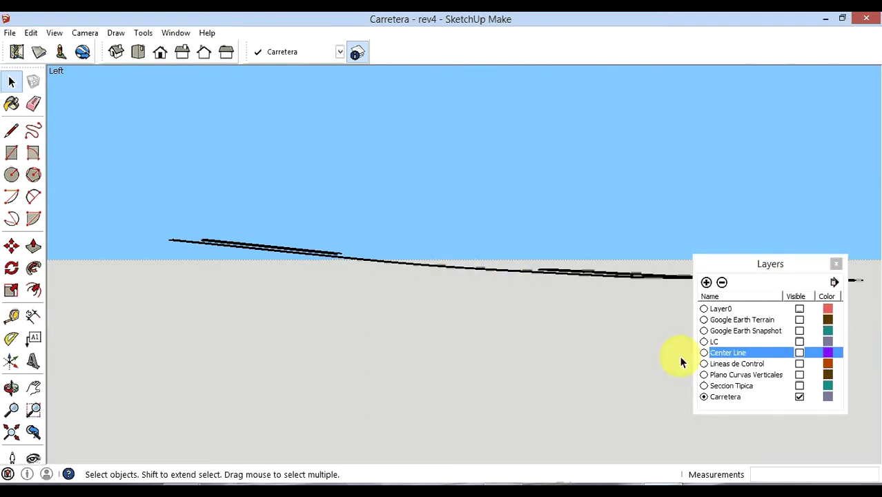
click(797, 350)
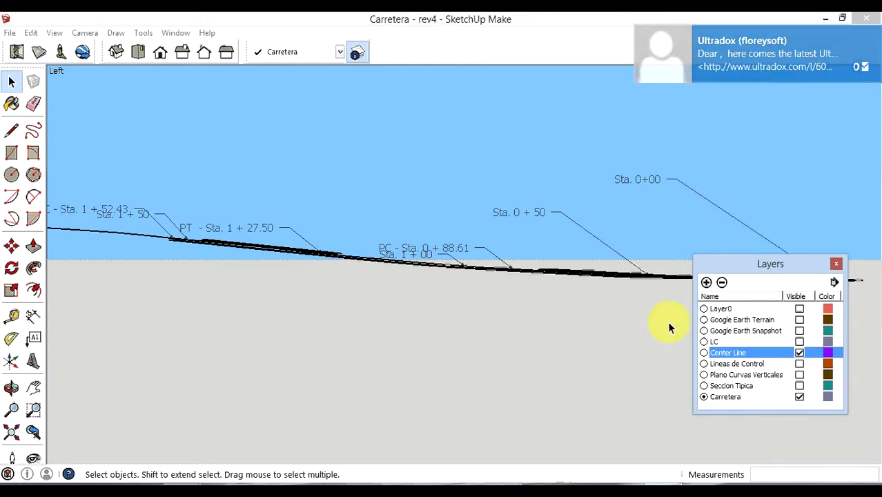
click(799, 352)
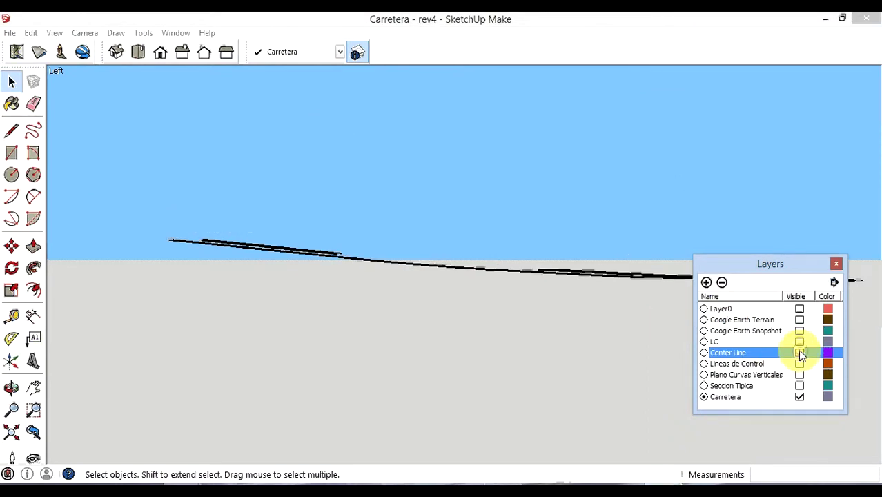
click(138, 53)
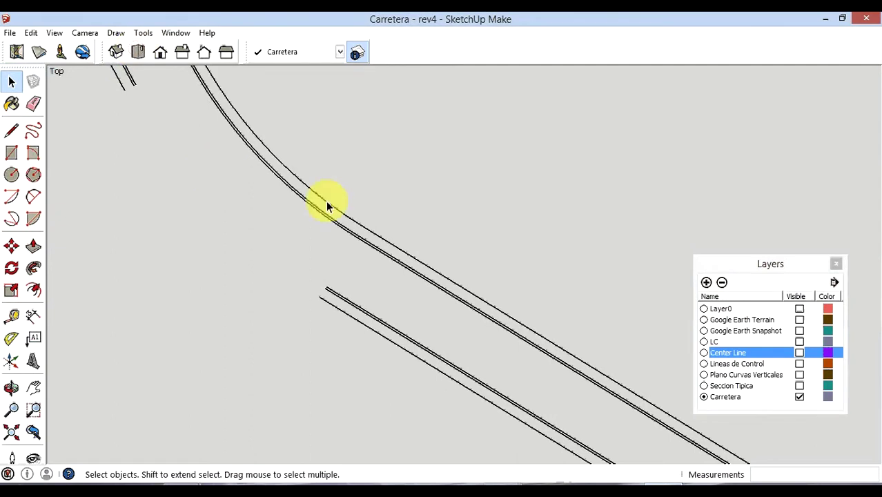
- Draw a straight helper line up-left from the end of the lower road edge pair
scroll(557, 291, down, 2)
scroll(239, 78, up, 1)
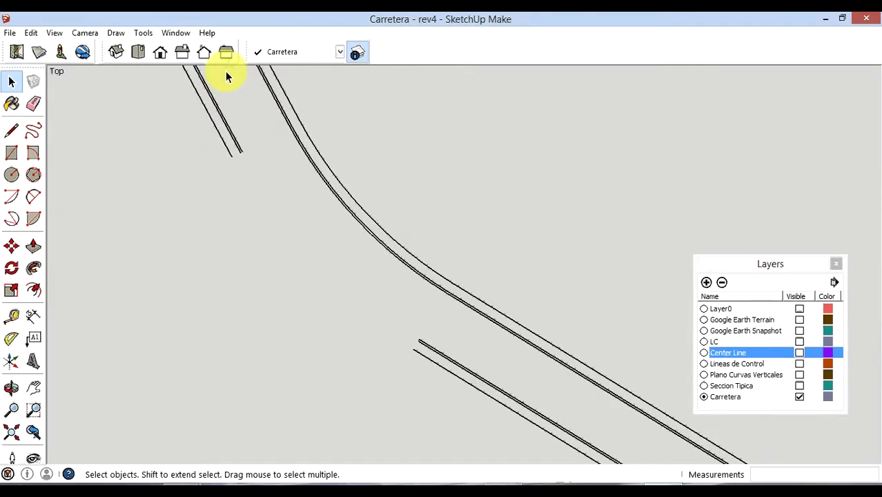
click(12, 129)
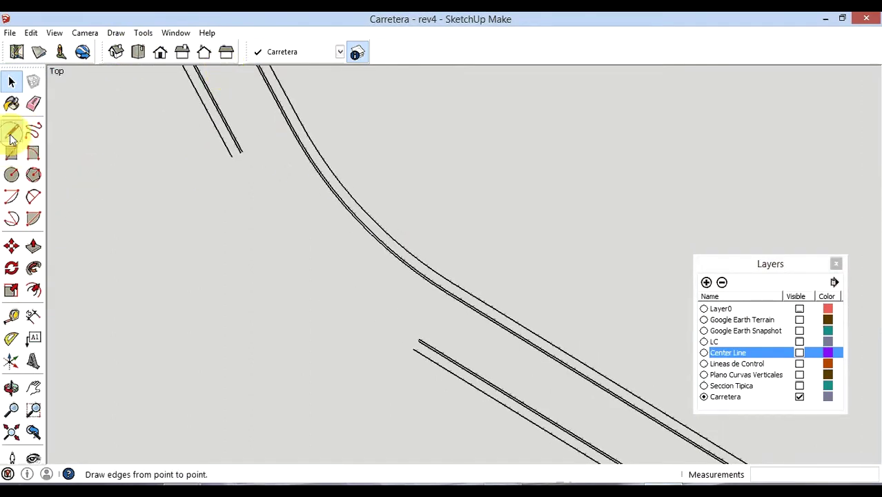
click(12, 130)
scroll(407, 327, up, 1)
scroll(410, 358, up, 1)
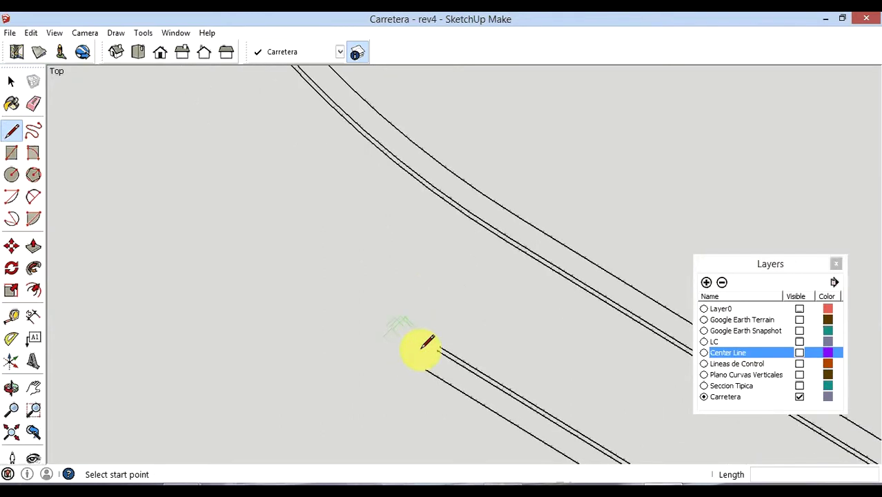
scroll(418, 350, up, 1)
click(441, 347)
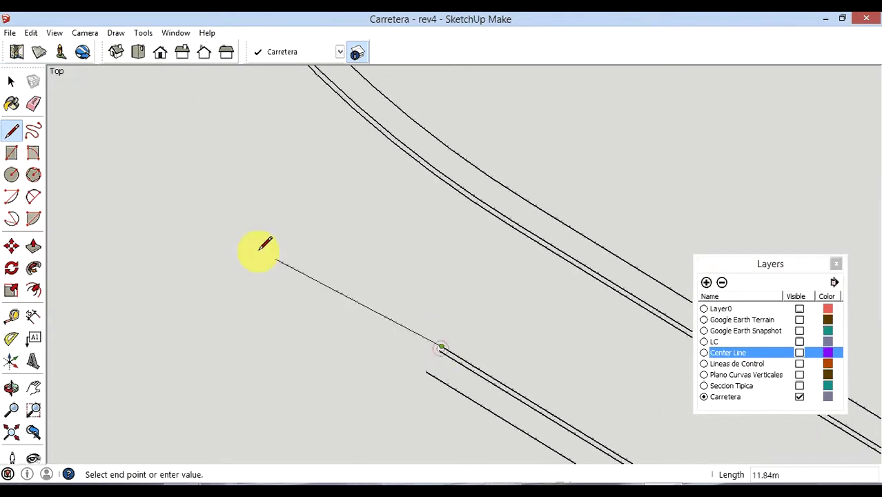
click(108, 140)
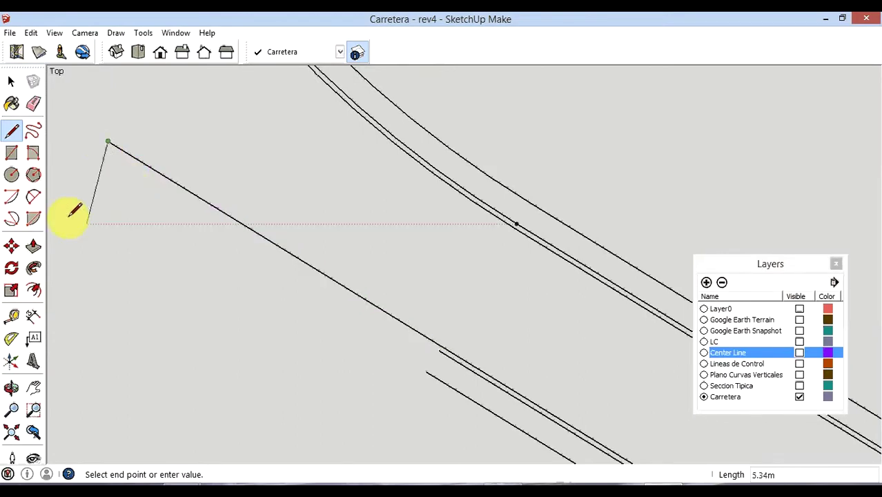
key(Escape)
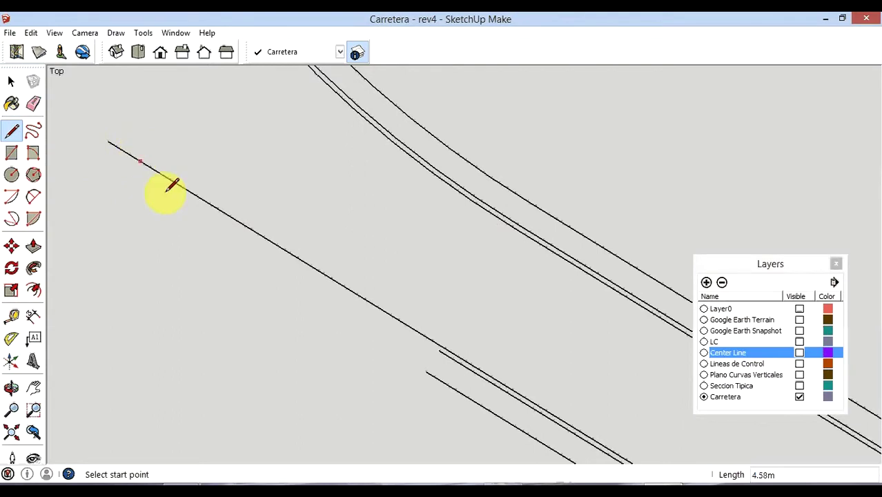
click(12, 81)
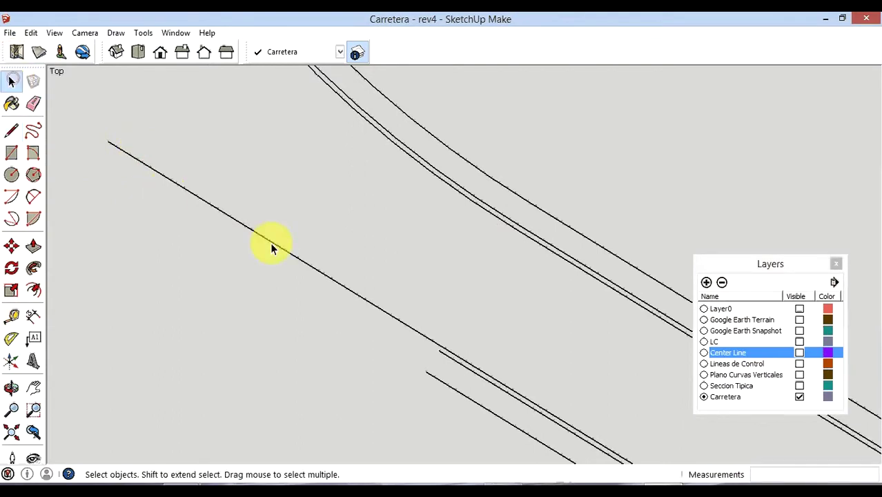
scroll(309, 310, down, 2)
scroll(388, 350, down, 2)
scroll(469, 376, down, 2)
scroll(471, 372, down, 2)
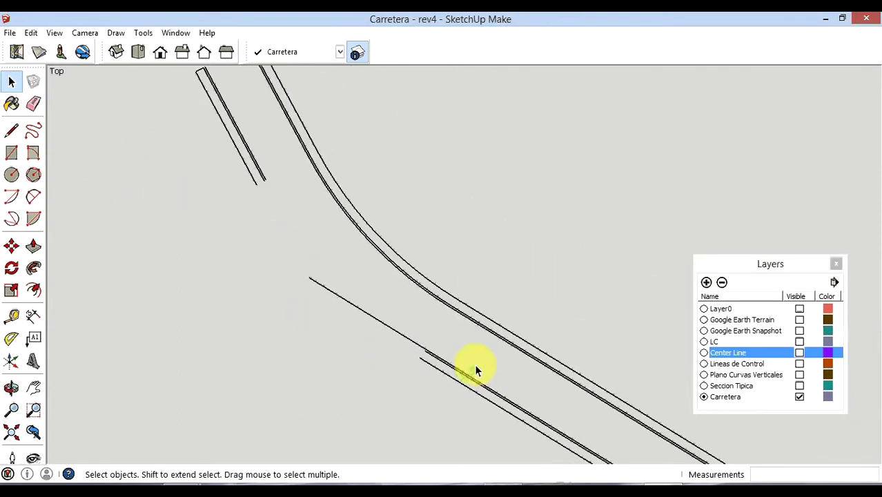
click(33, 196)
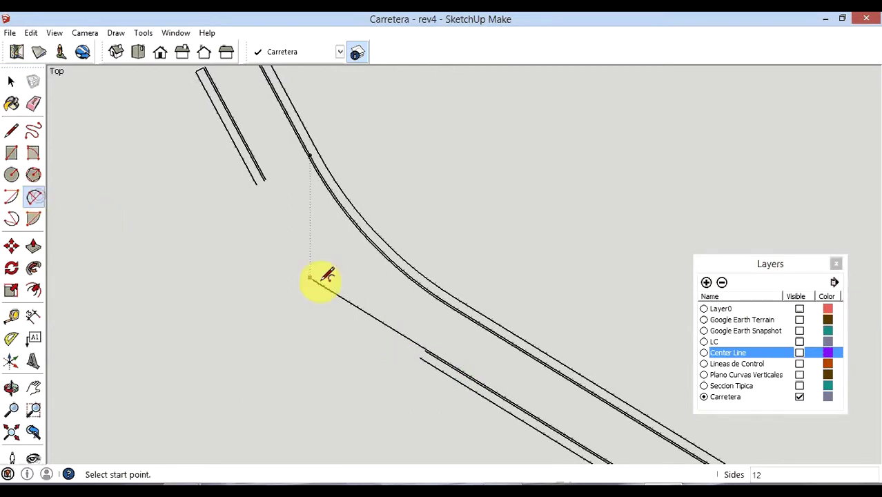
scroll(269, 180, up, 2)
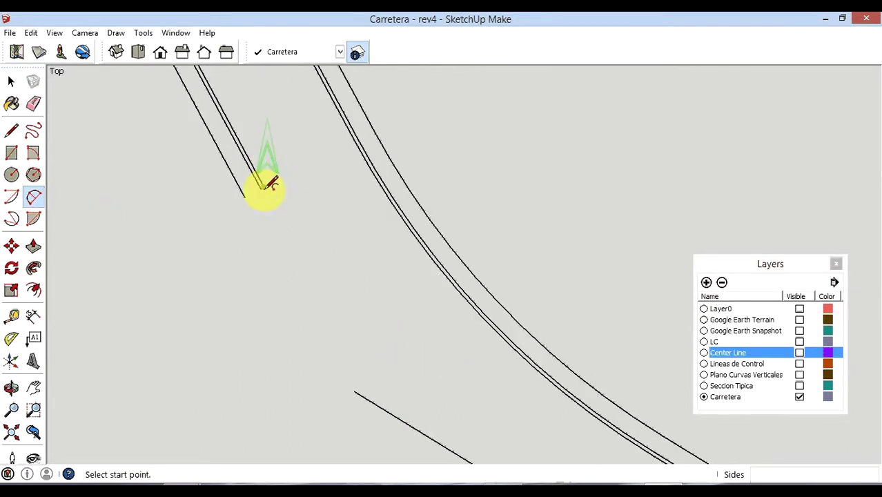
click(266, 180)
scroll(200, 185, down, 2)
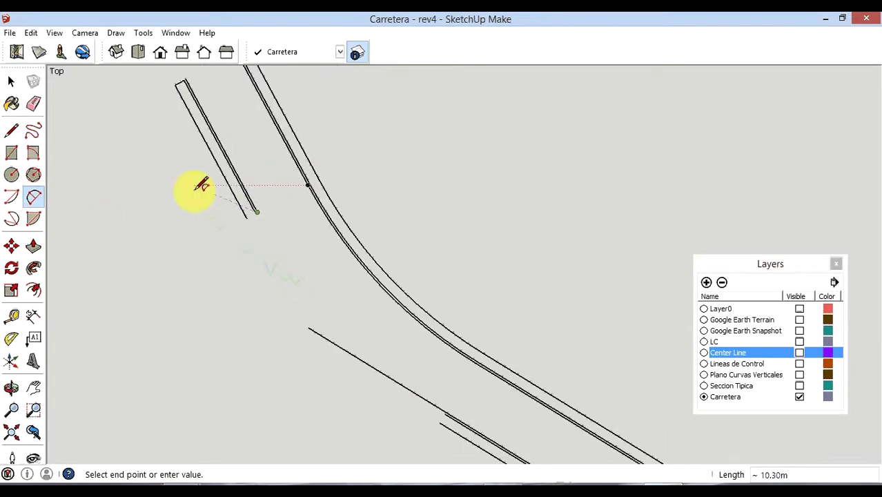
scroll(428, 380, up, 1)
scroll(424, 383, up, 1)
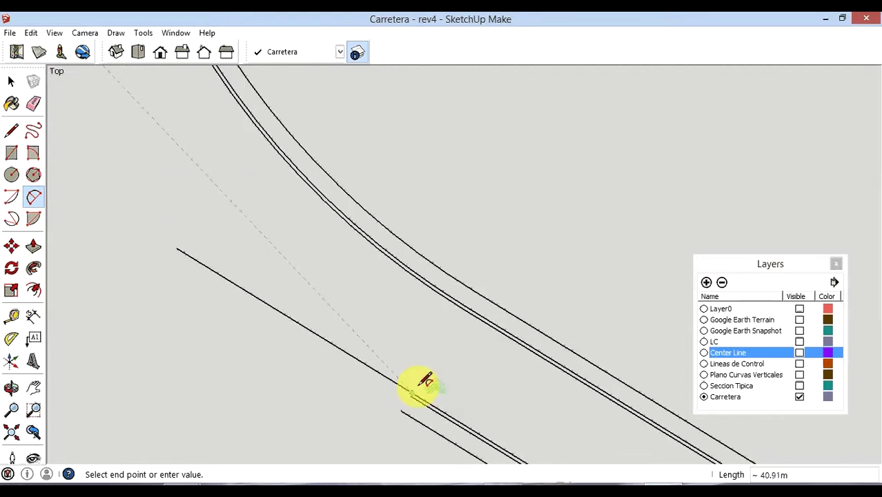
scroll(417, 389, up, 1)
click(410, 394)
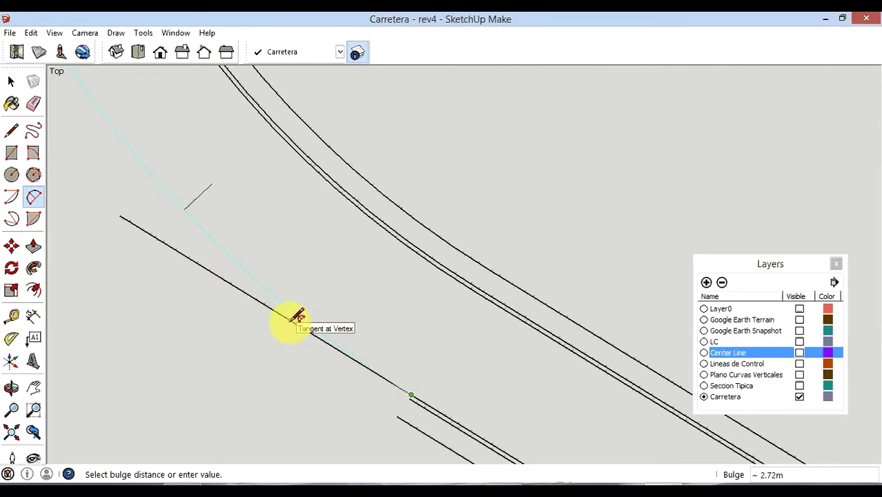
click(291, 321)
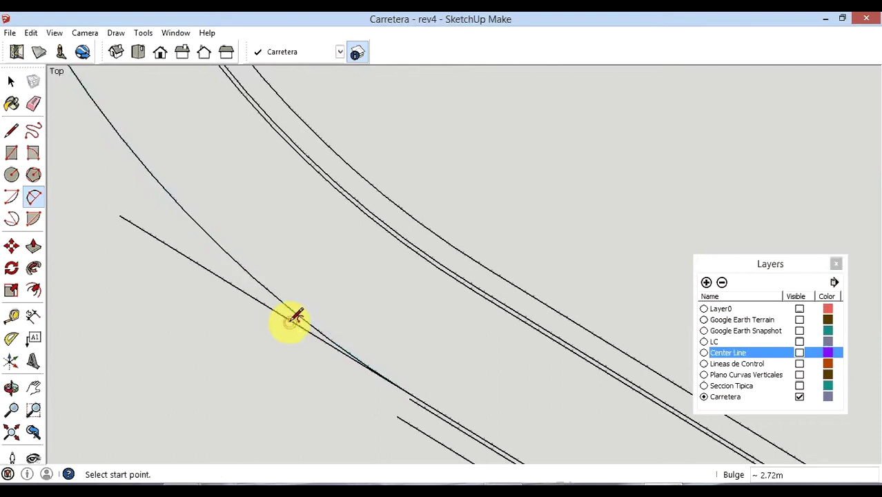
scroll(483, 200, down, 2)
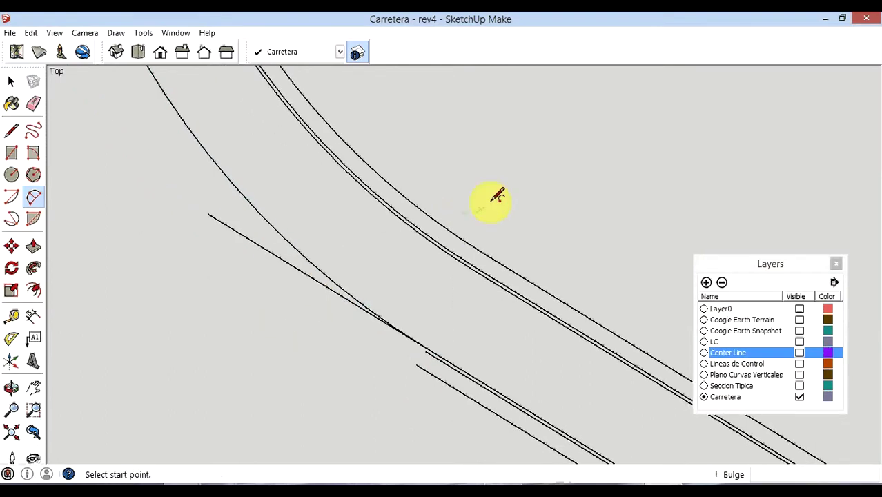
scroll(455, 190, down, 1)
click(10, 83)
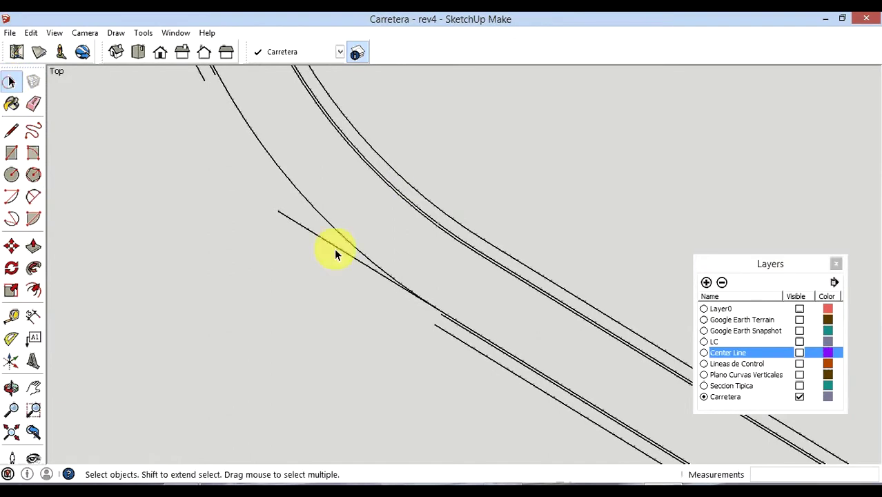
click(332, 249)
key(Delete)
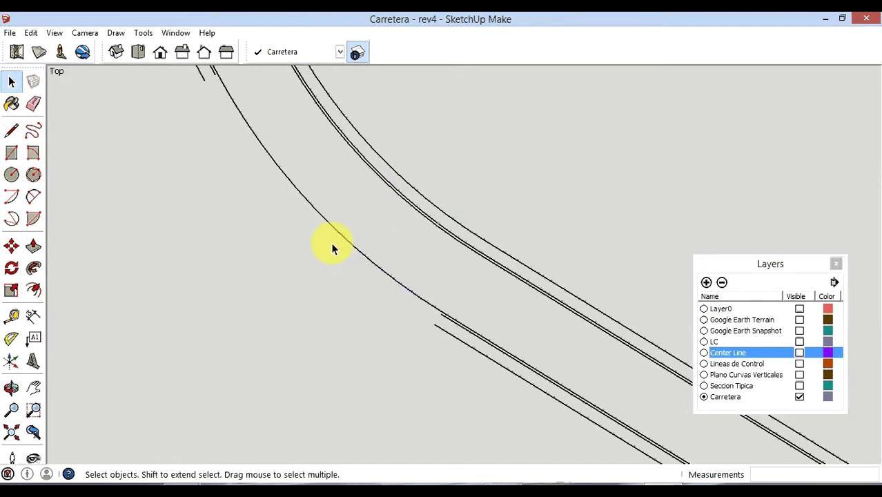
scroll(527, 374, down, 1)
scroll(541, 390, down, 1)
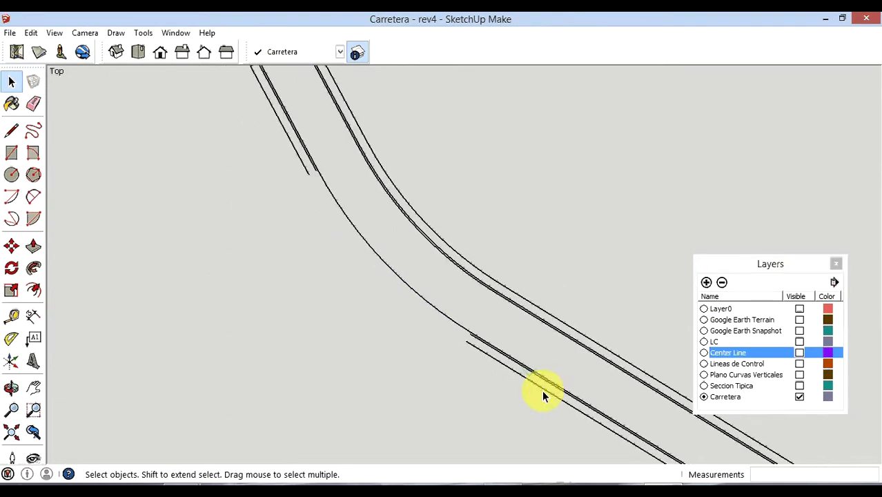
scroll(356, 214, up, 1)
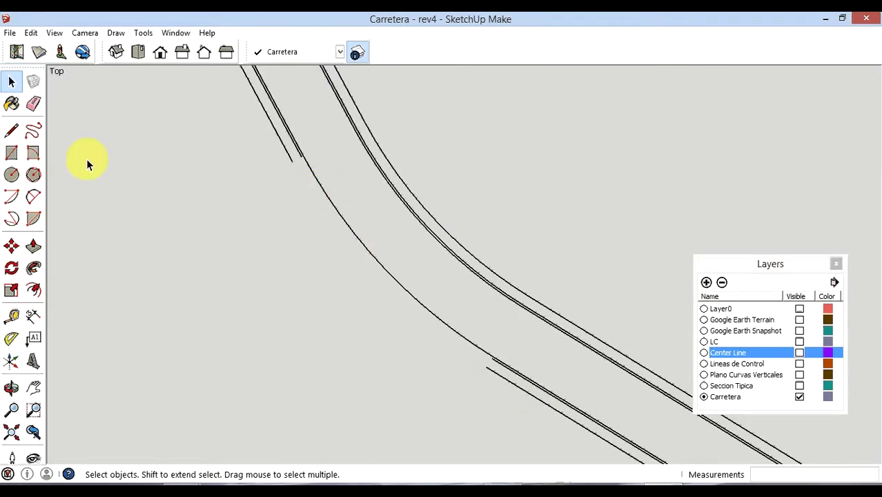
- Draw a straight extension line up-left from the lower road edge's endpoint
click(11, 132)
scroll(498, 348, up, 1)
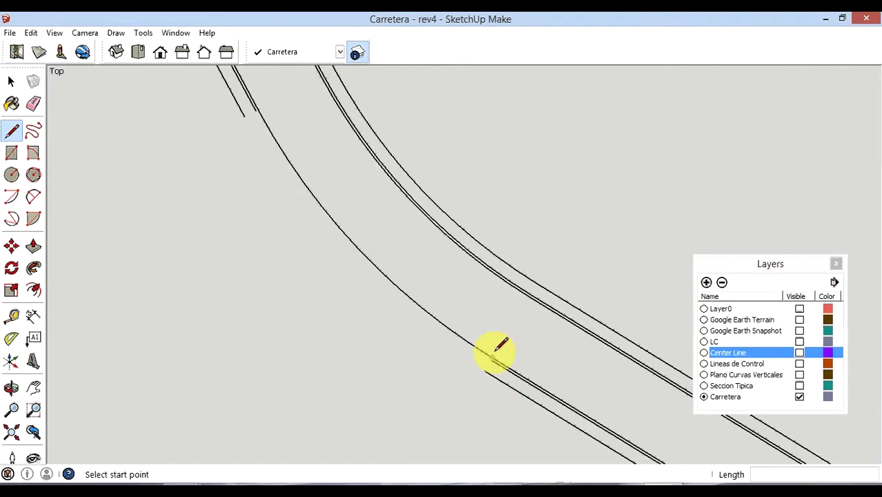
scroll(487, 347, up, 1)
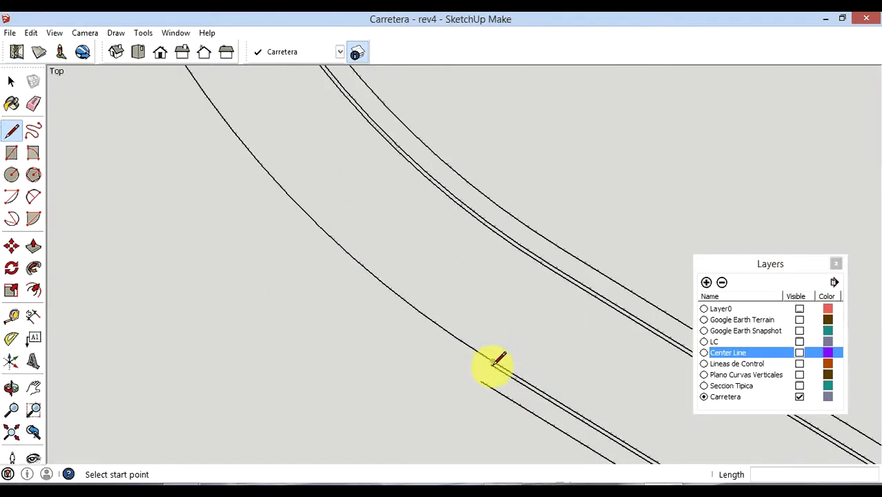
scroll(496, 360, up, 1)
scroll(494, 352, up, 1)
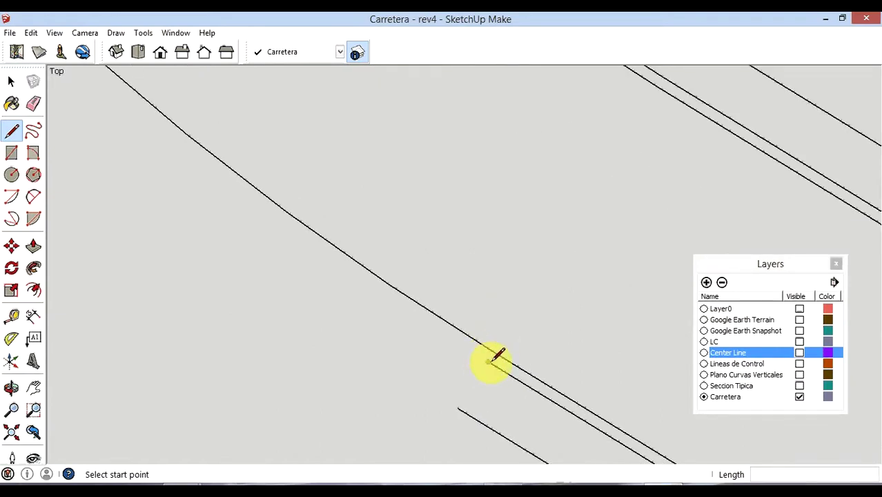
click(489, 360)
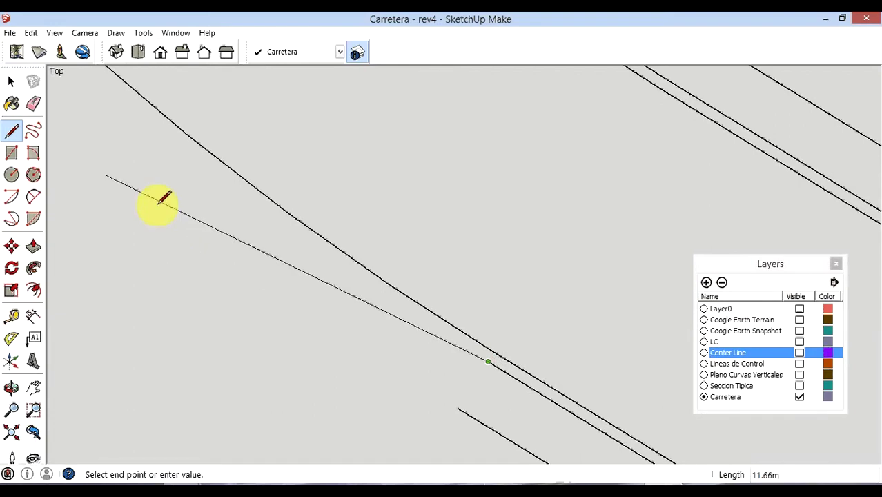
scroll(164, 198, down, 1)
scroll(226, 222, down, 1)
scroll(386, 303, down, 1)
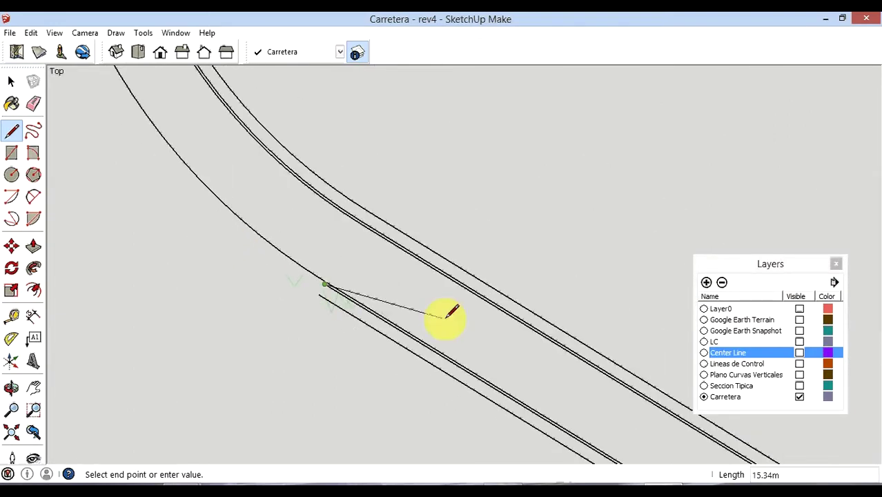
scroll(447, 315, down, 1)
scroll(221, 219, up, 1)
scroll(220, 219, up, 1)
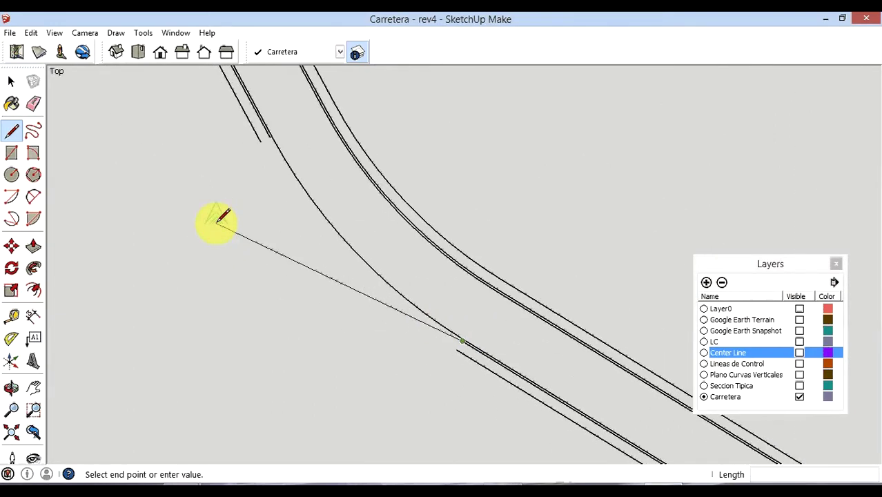
scroll(228, 222, up, 1)
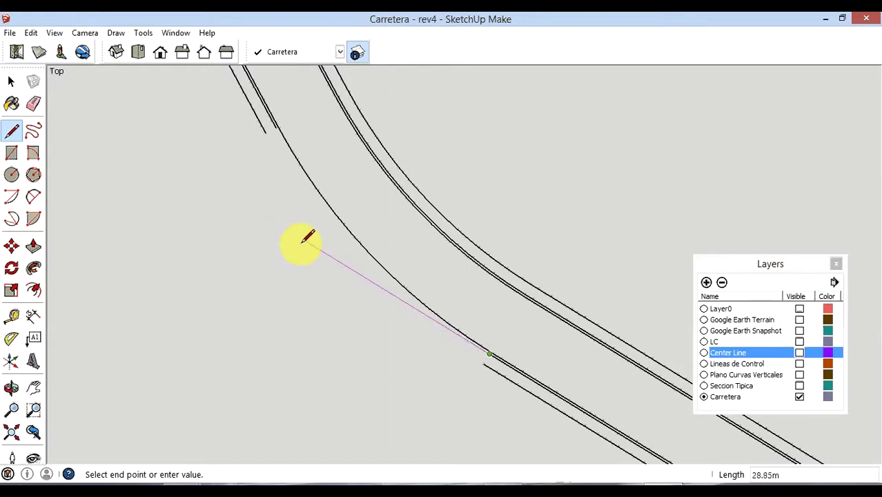
click(303, 241)
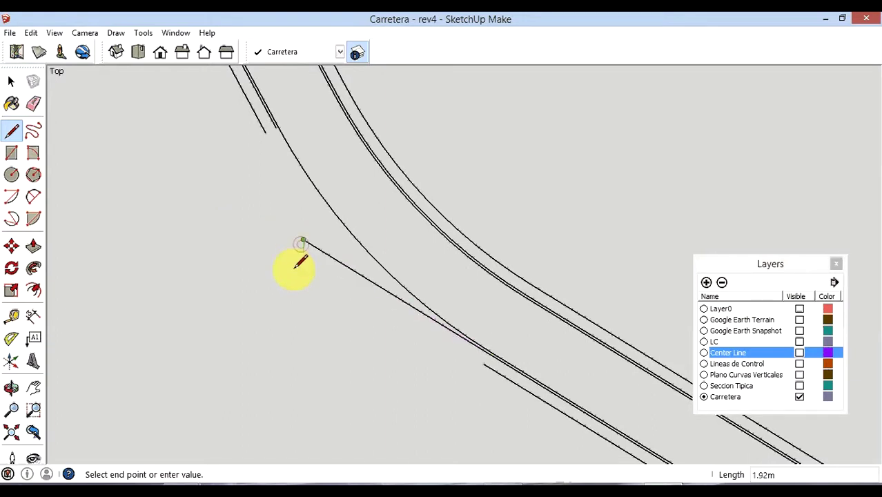
- Undo the last drawn line and redraw the extension up-left from the lower edge's endpoint
click(35, 34)
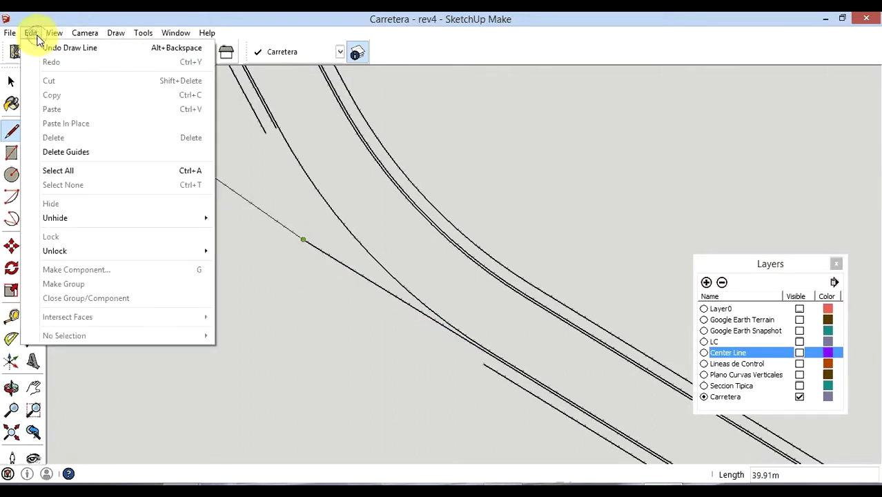
click(33, 34)
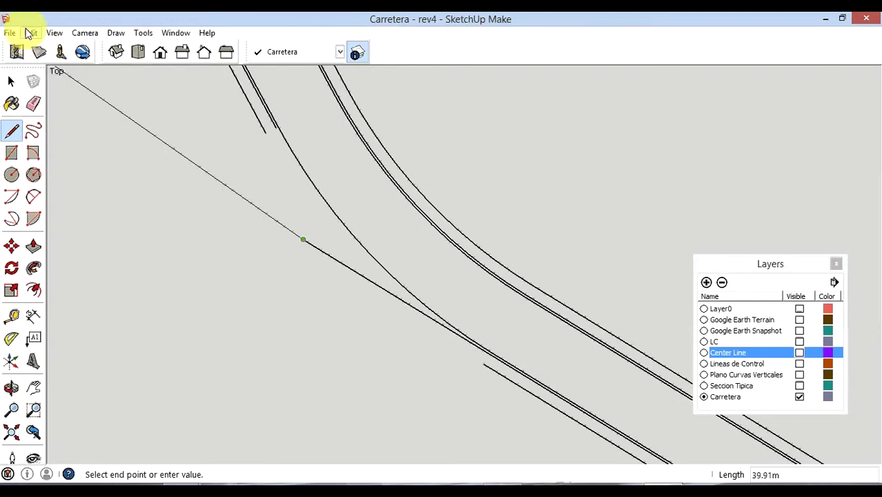
key(Escape)
click(31, 33)
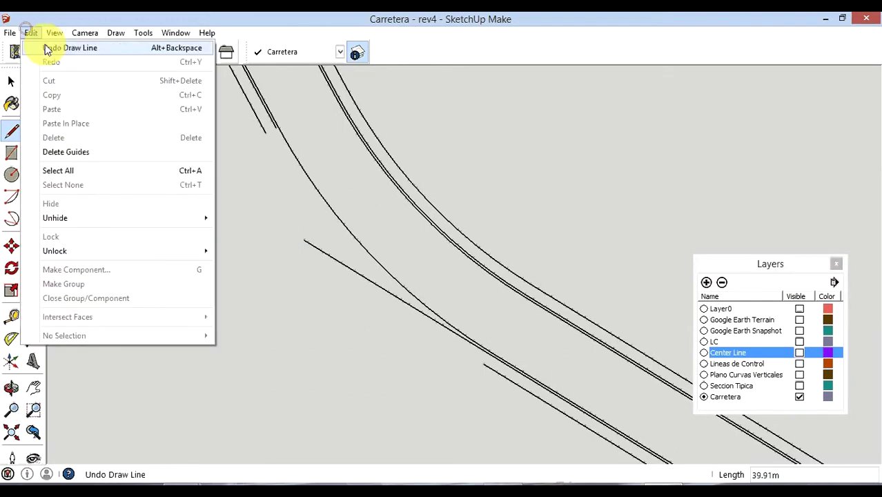
click(38, 49)
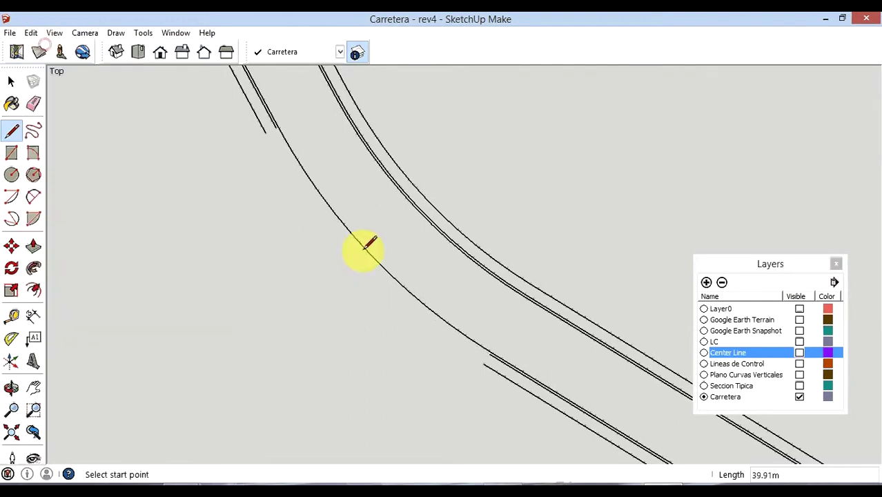
click(489, 353)
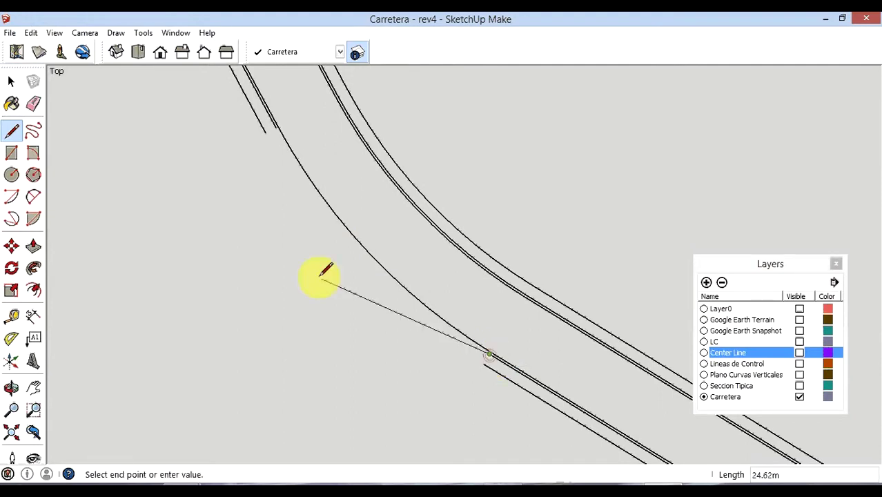
click(278, 224)
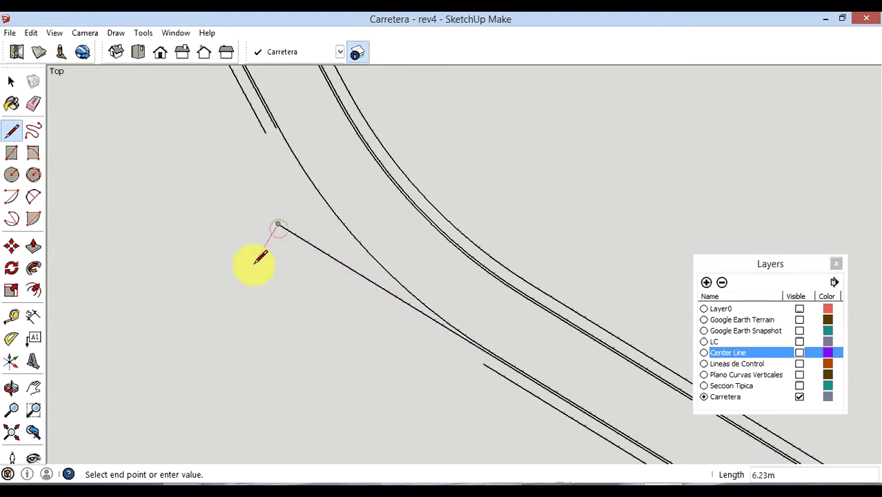
key(Escape)
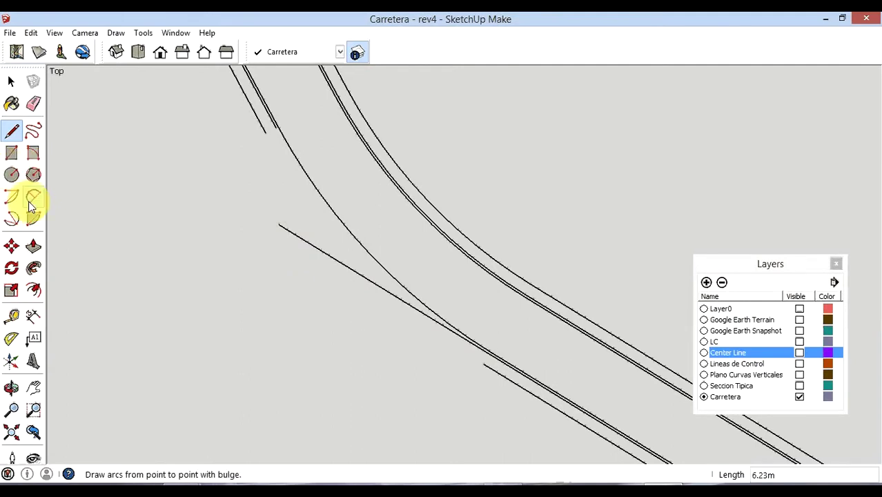
- Draw a tangent arc with a 2.73 m bulge from the lower edge's endpoint to the upper edge
click(33, 197)
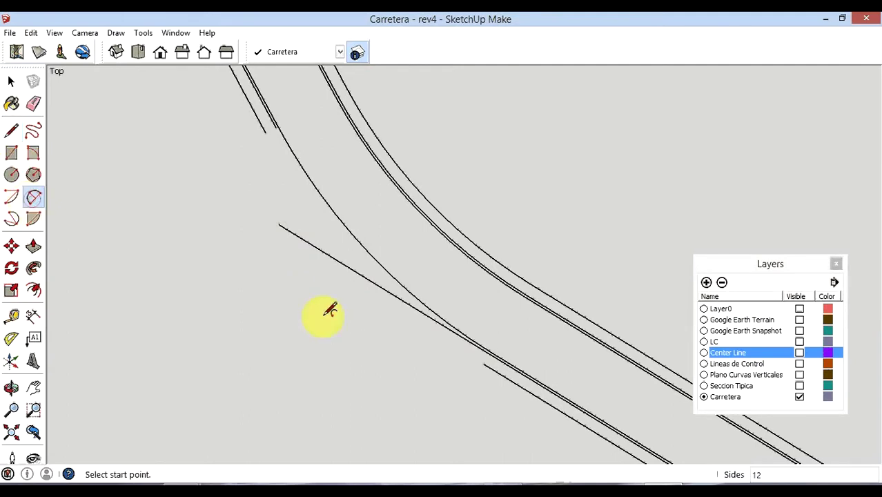
click(489, 355)
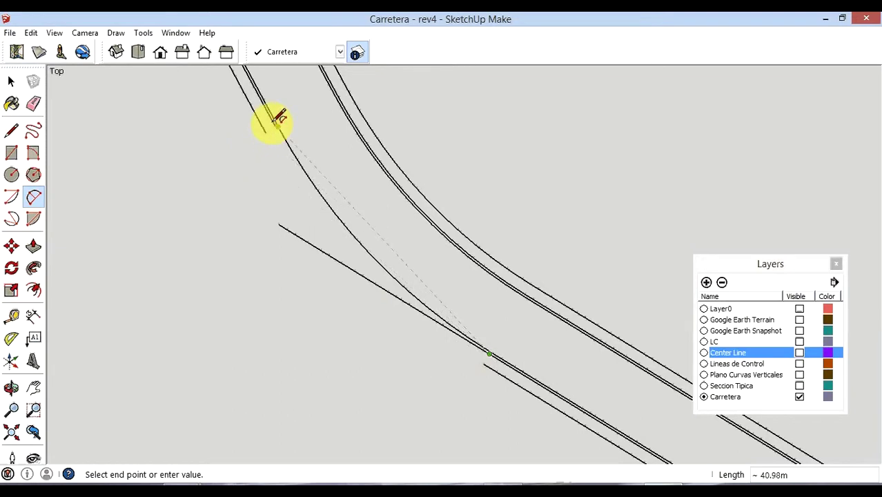
scroll(276, 121, up, 2)
scroll(279, 120, up, 2)
click(287, 139)
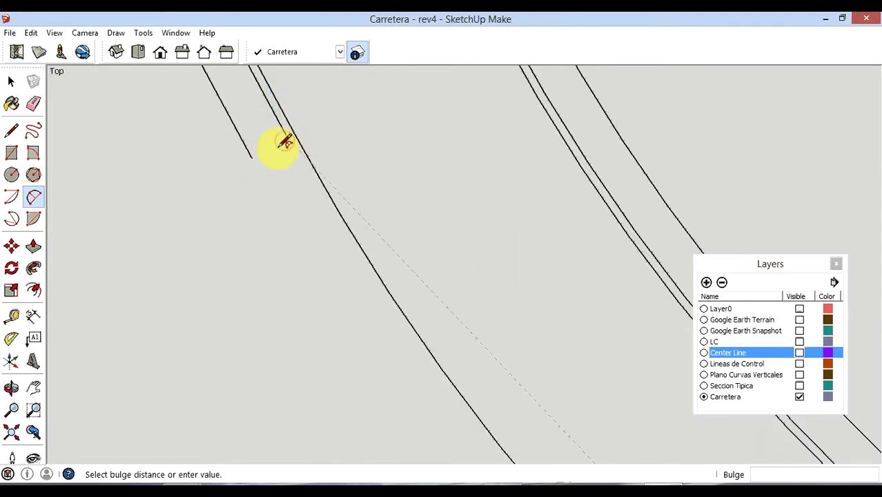
scroll(183, 197, down, 2)
scroll(166, 182, down, 2)
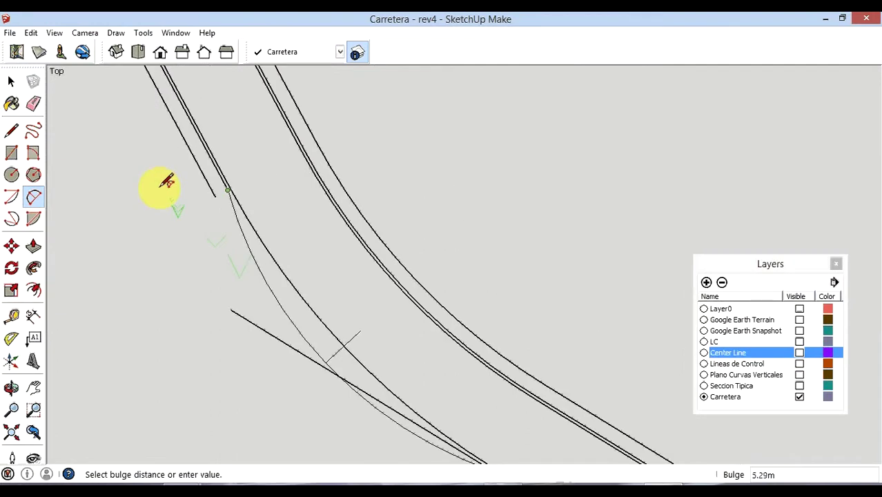
scroll(166, 183, down, 1)
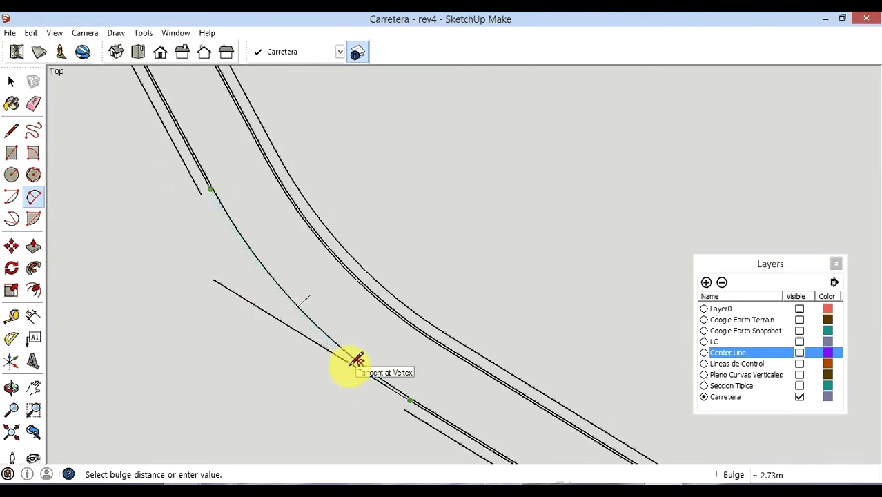
click(356, 359)
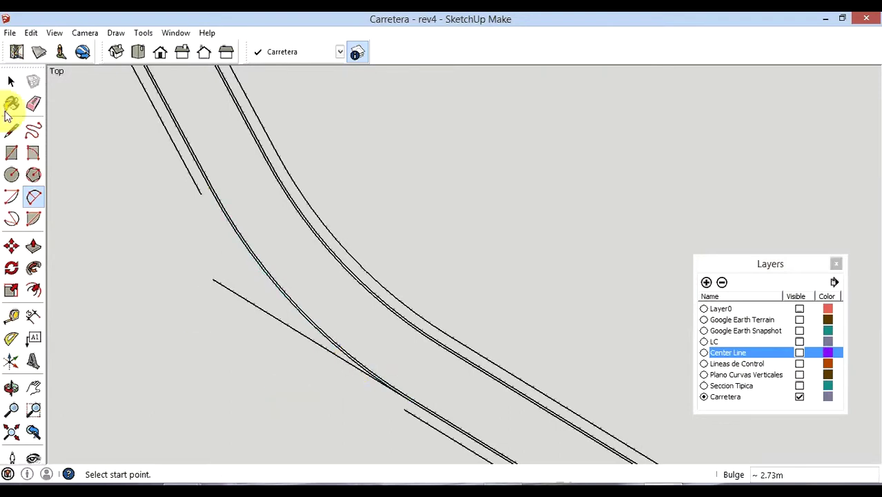
- Delete the temporary extension line
click(10, 82)
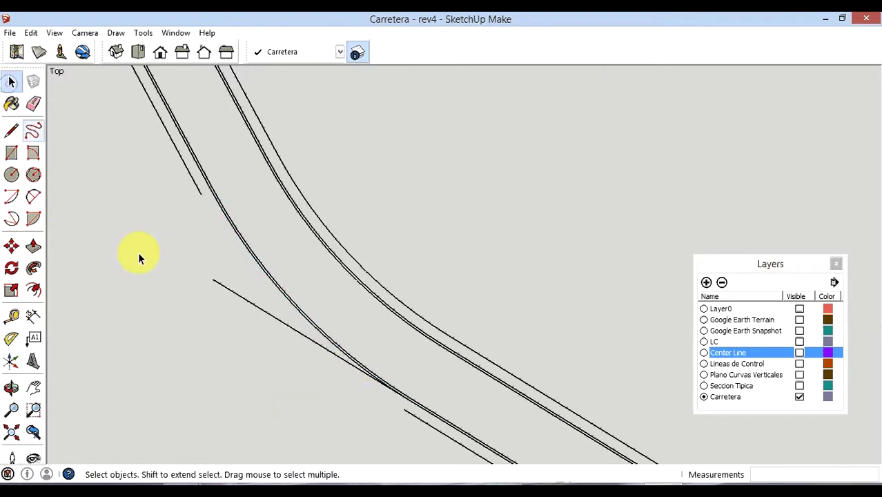
click(263, 312)
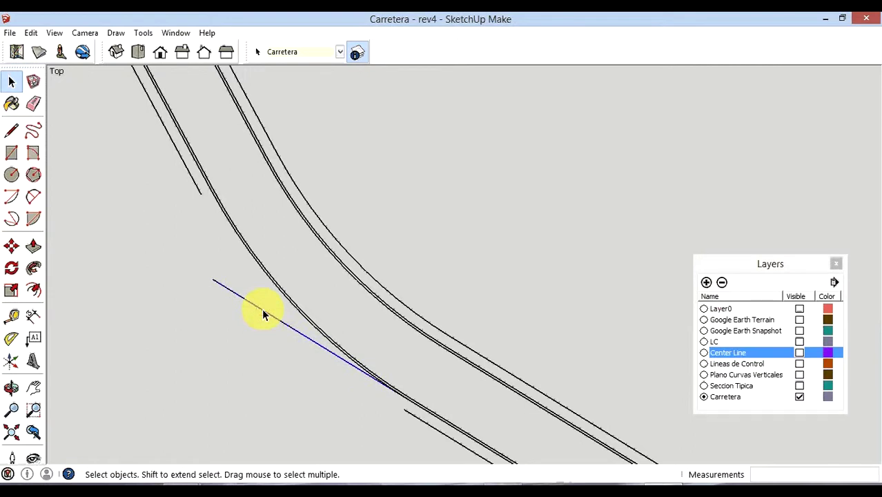
key(Delete)
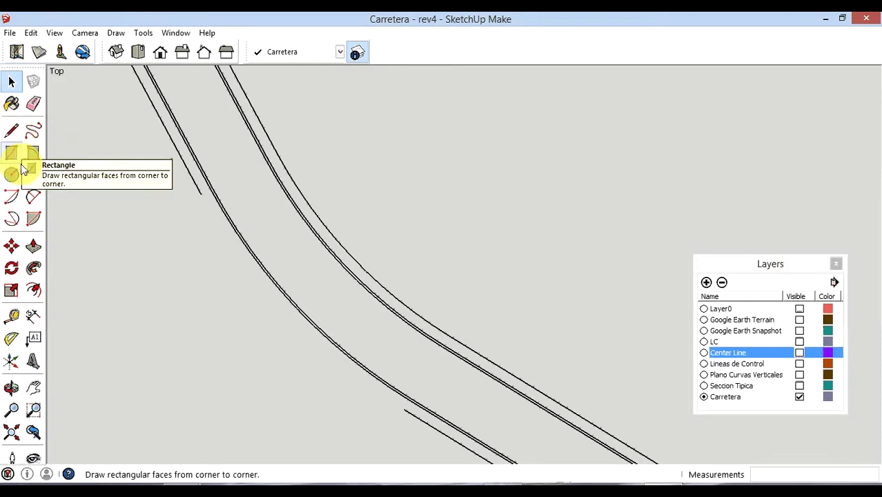
- Draw a straight tangent line up-left from the road edge's end
click(33, 196)
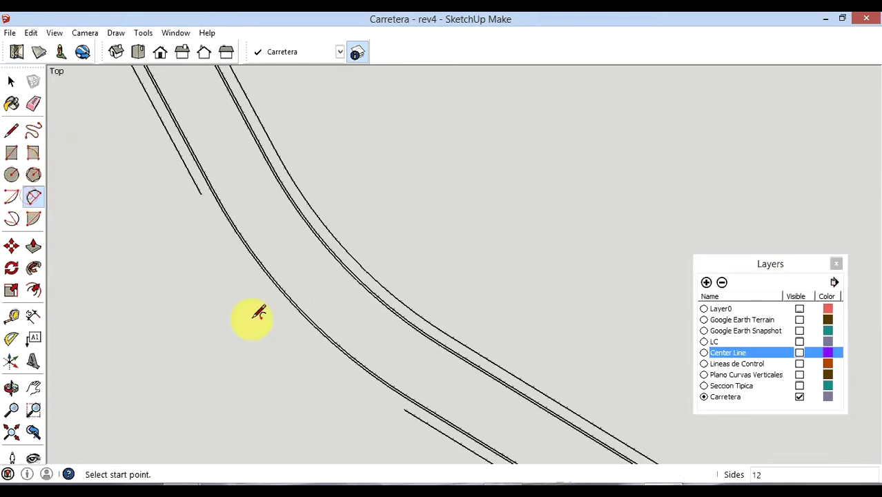
click(201, 195)
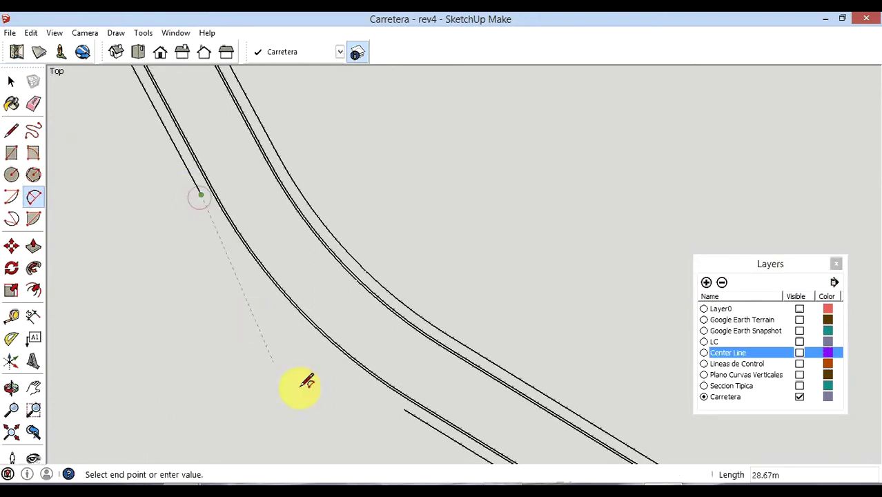
key(Escape)
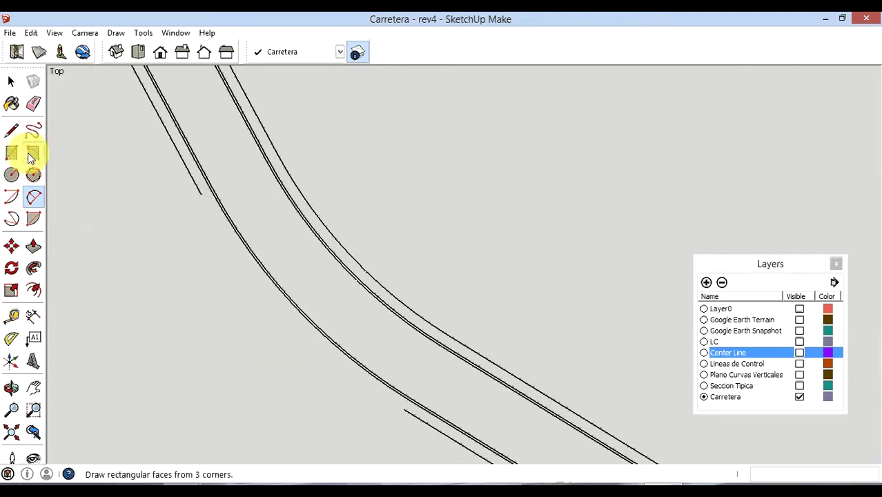
click(11, 131)
click(404, 410)
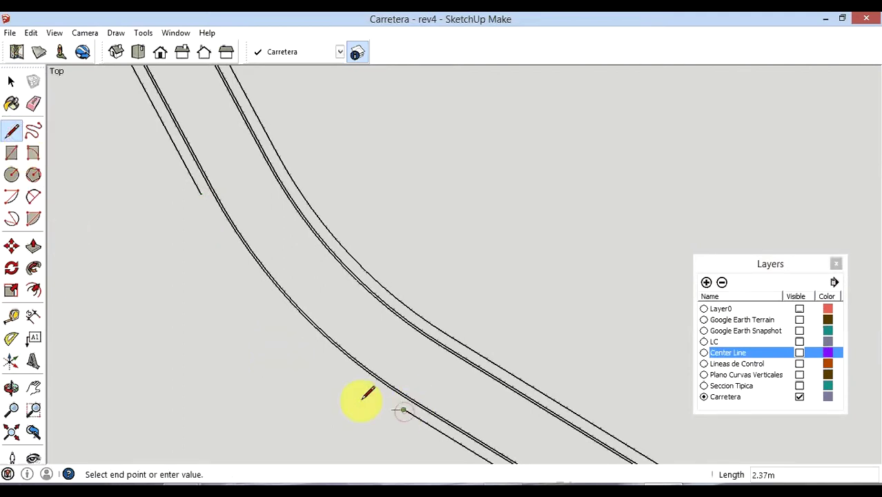
click(140, 247)
key(Escape)
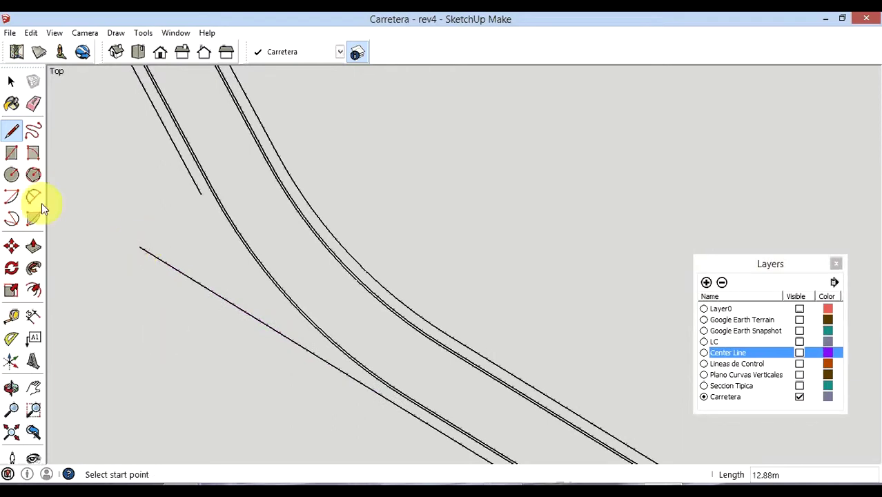
- Draw a two-point arc from the upper line's end to the lower tangent line
click(34, 198)
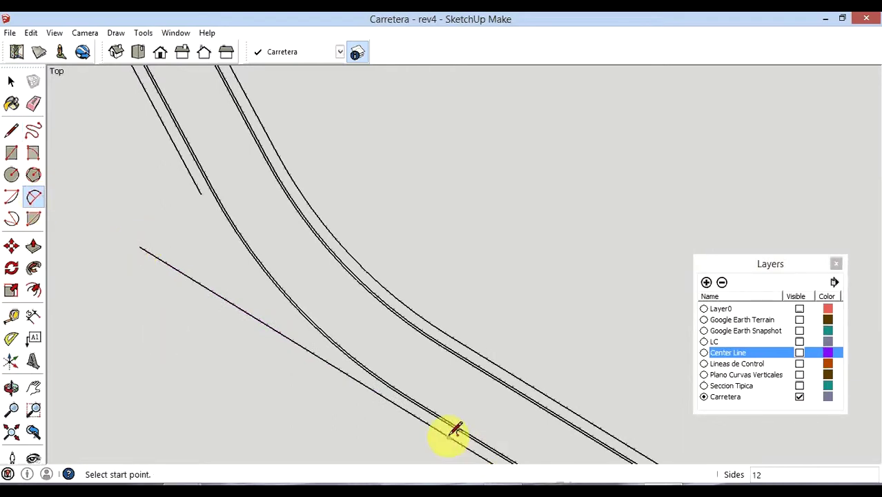
click(431, 424)
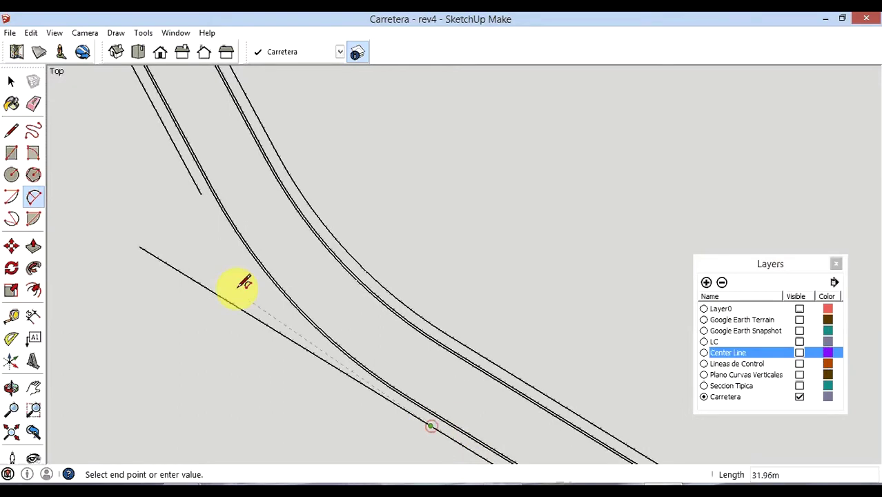
click(199, 194)
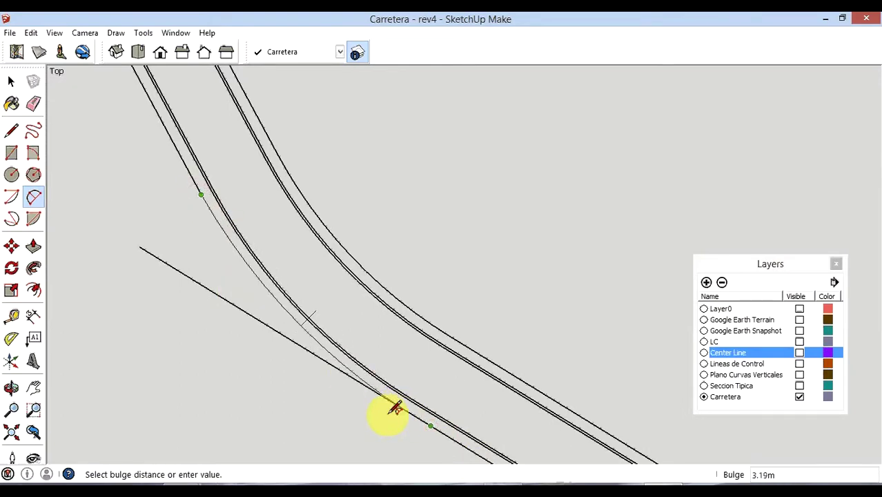
click(371, 379)
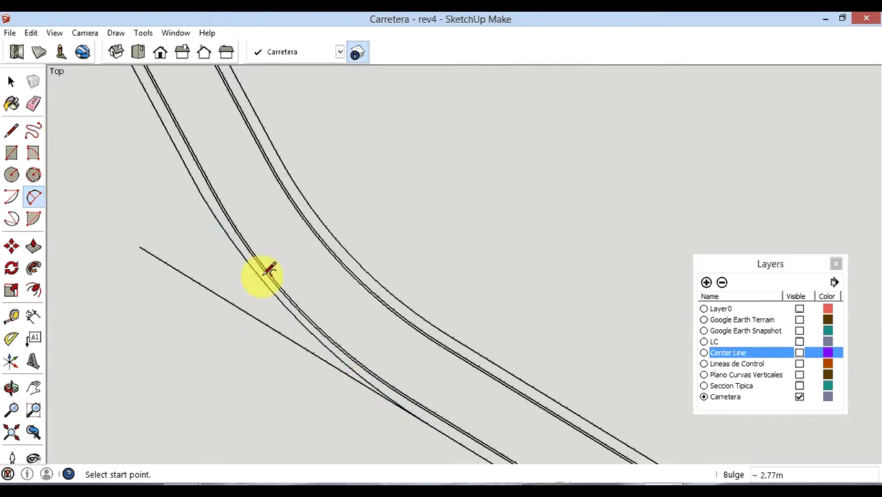
- Undo the misplaced arc and redraw it with a 2.78 m bulge following the road
click(29, 36)
click(38, 46)
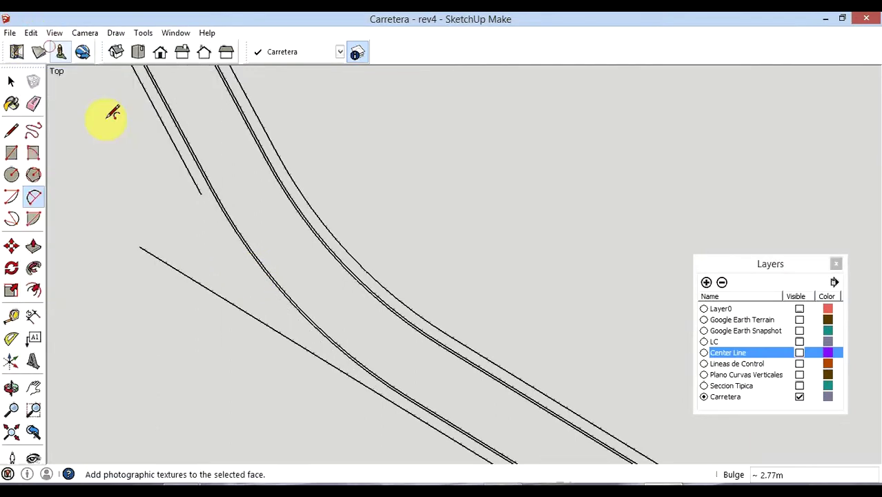
click(200, 194)
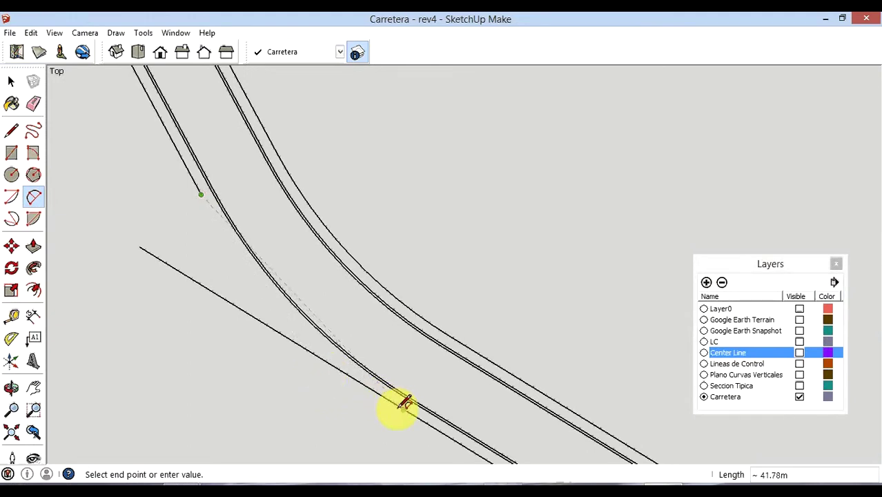
click(403, 410)
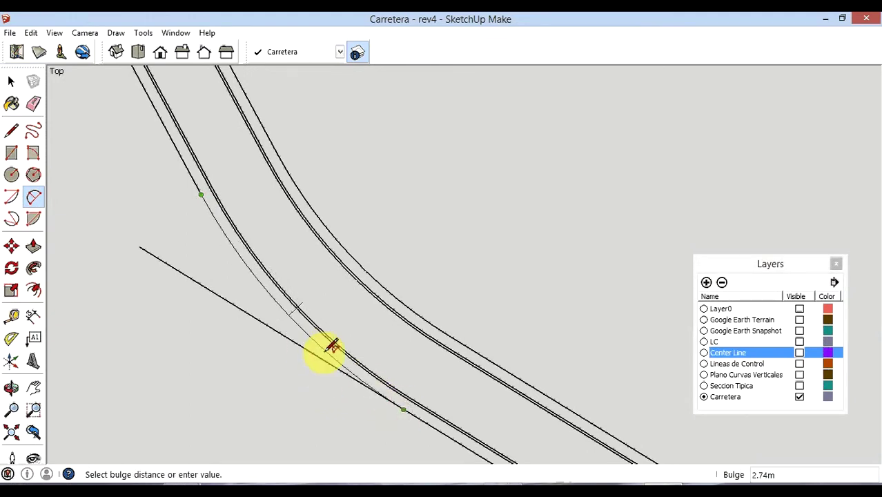
scroll(321, 343, up, 1)
scroll(314, 341, up, 1)
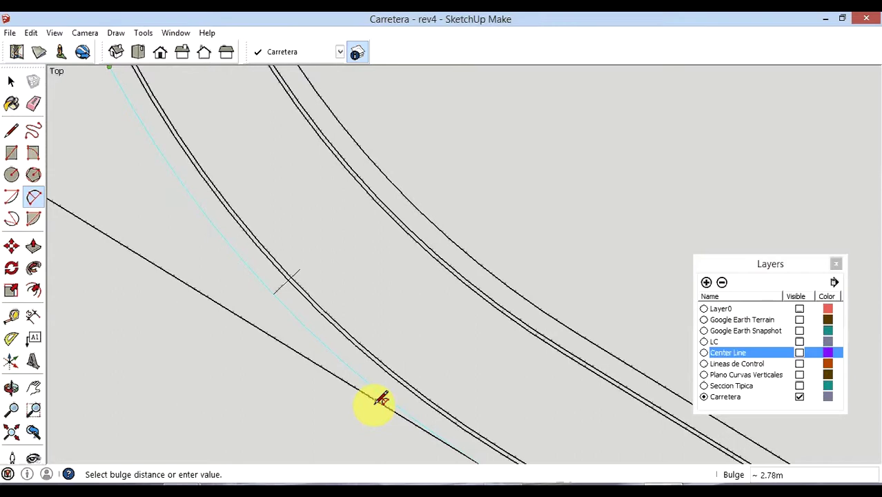
click(382, 398)
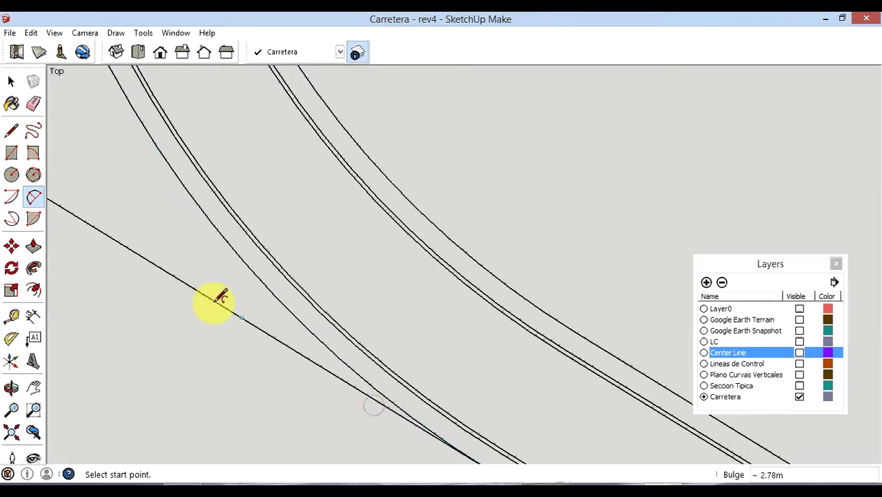
scroll(254, 286, down, 3)
scroll(254, 285, down, 1)
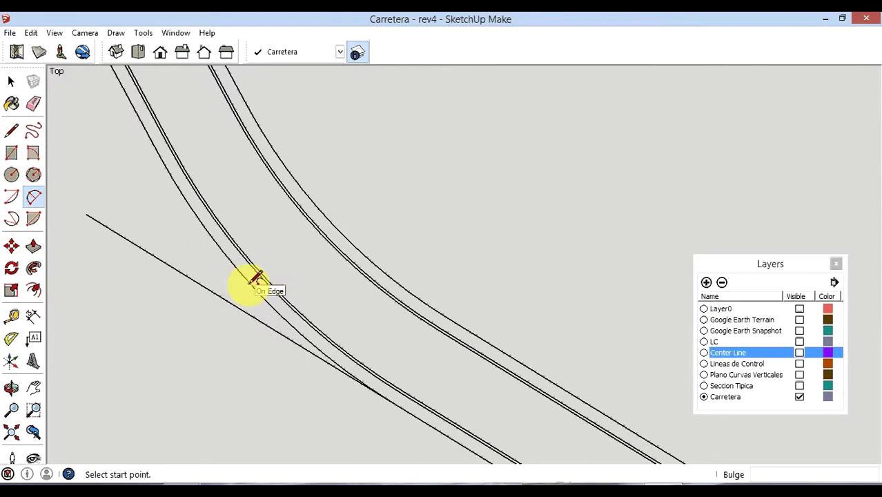
- Delete the leftover straight tangent line
click(11, 81)
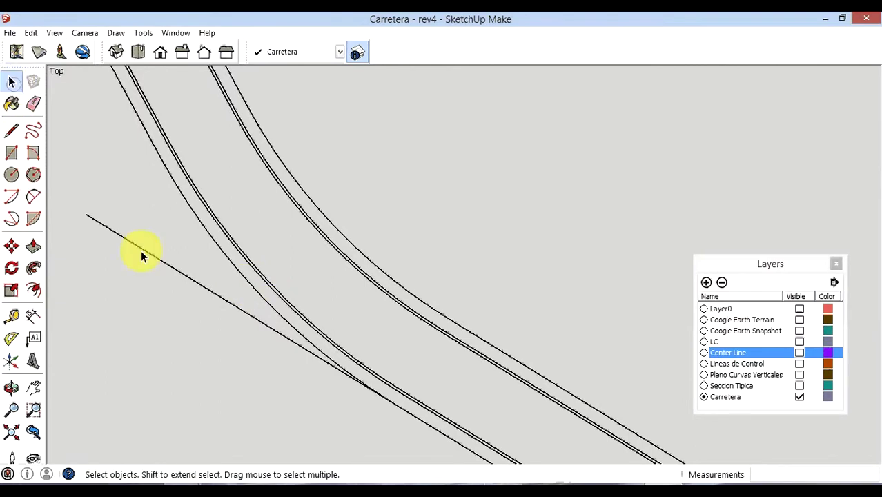
click(142, 252)
key(Delete)
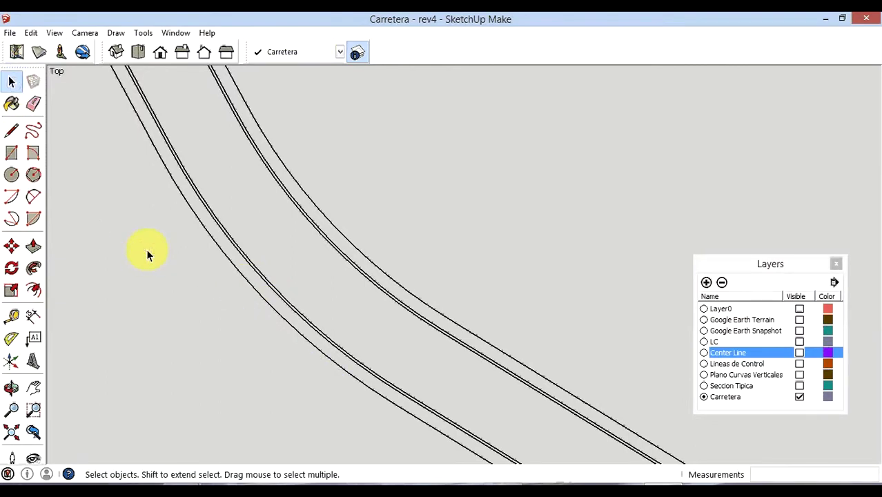
scroll(246, 285, down, 1)
scroll(287, 280, down, 1)
scroll(291, 283, down, 1)
scroll(292, 283, down, 1)
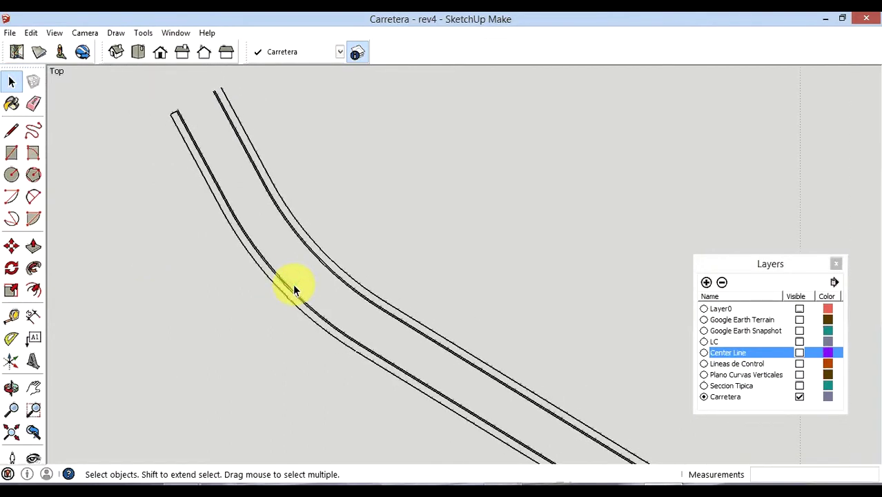
scroll(293, 283, down, 1)
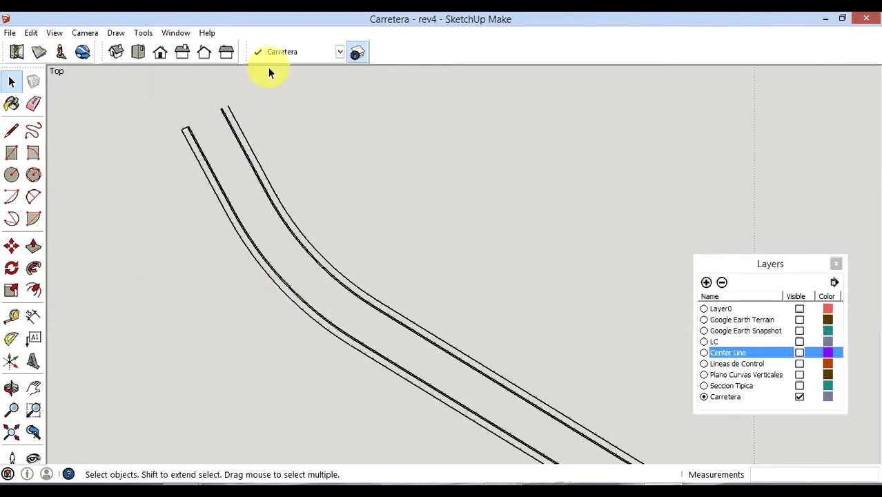
- Show the road in Iso, orbit into perspective, and make the Center Line layer visible
click(117, 51)
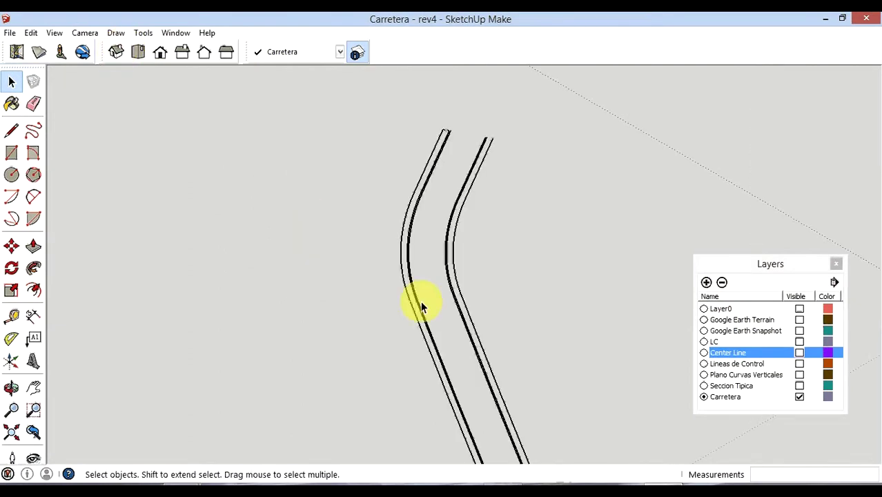
click(11, 391)
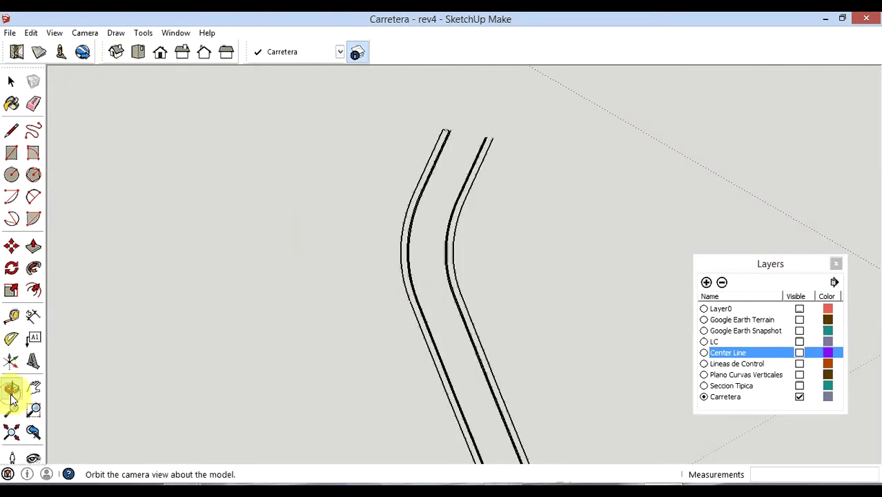
mouse_move(280, 428)
mouse_down()
mouse_move(366, 388)
mouse_move(539, 272)
mouse_move(411, 319)
mouse_move(249, 318)
mouse_move(490, 310)
mouse_move(373, 240)
mouse_move(473, 369)
mouse_move(641, 367)
mouse_up()
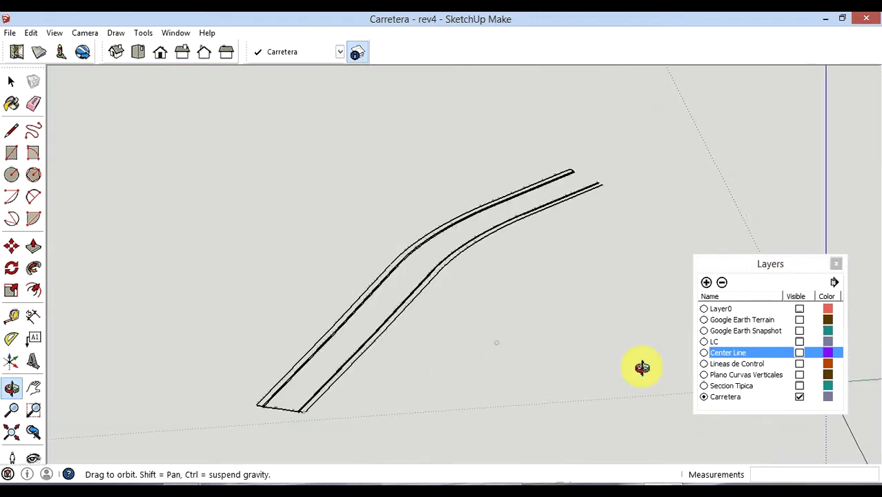
click(798, 353)
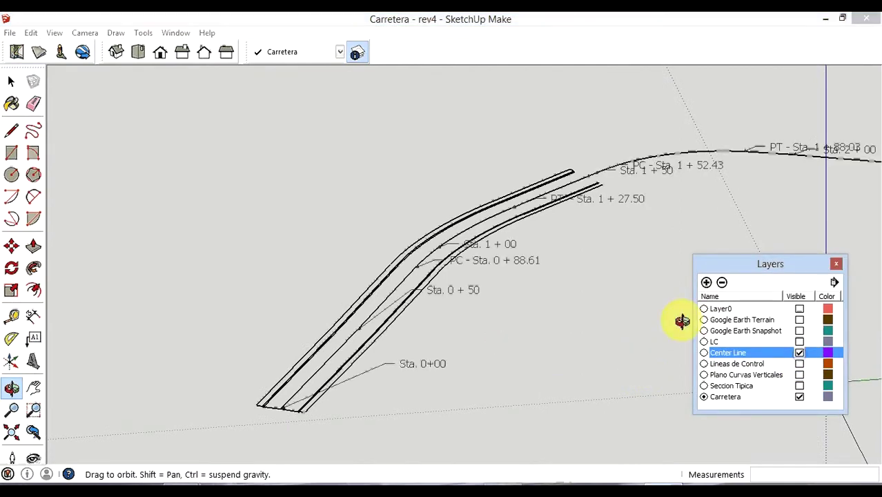
mouse_move(531, 346)
mouse_down()
mouse_move(660, 302)
mouse_move(532, 394)
mouse_move(543, 305)
mouse_move(539, 336)
mouse_up()
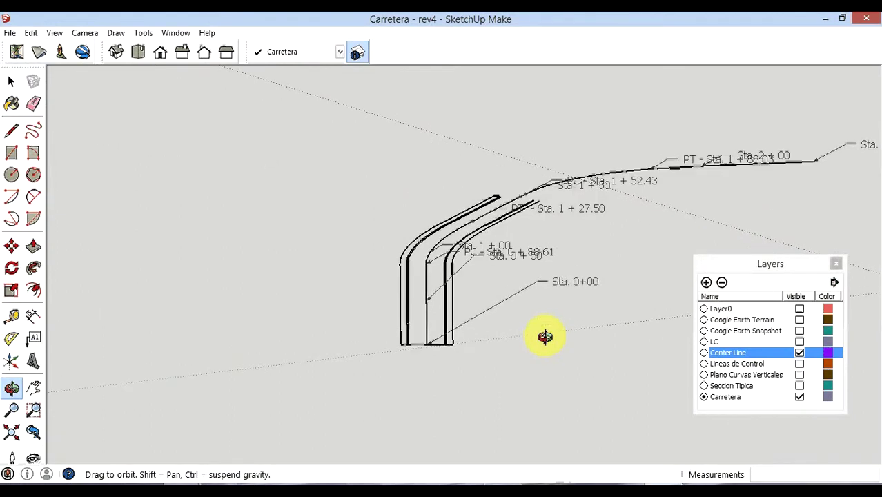
- Check road elevations in Left view with Plano Curvas Verticales shown, then hide it and orbit back
click(225, 54)
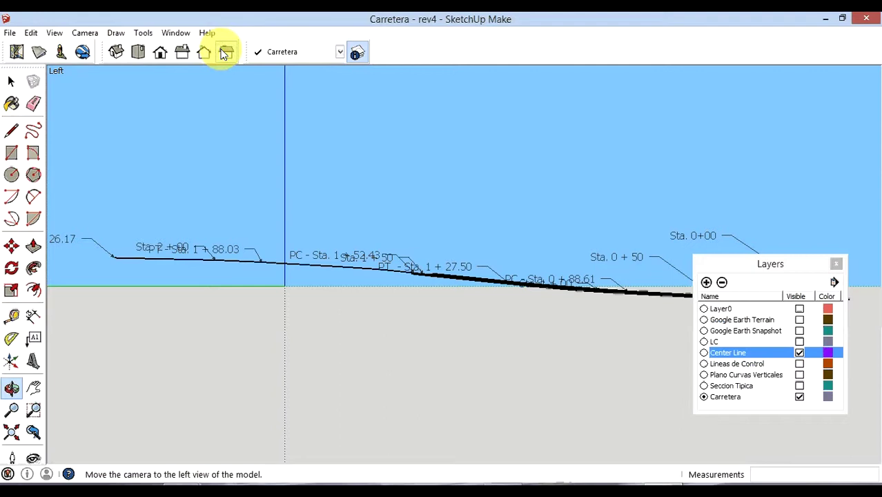
click(798, 375)
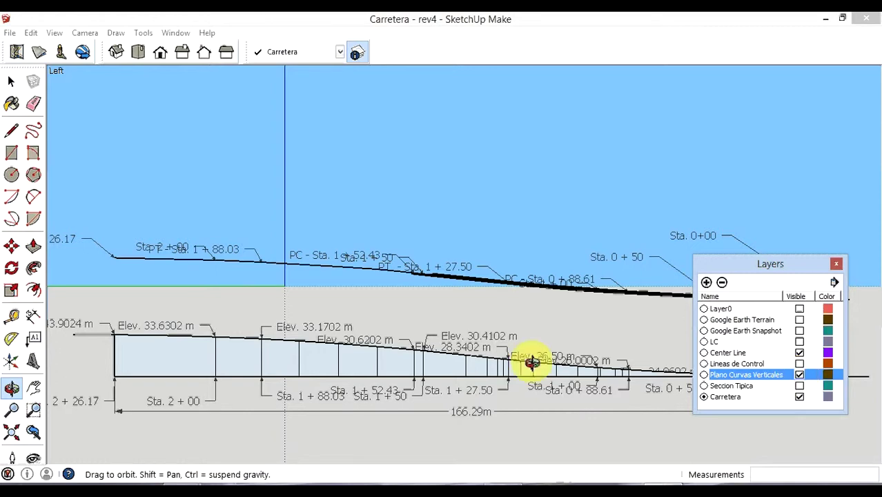
click(798, 374)
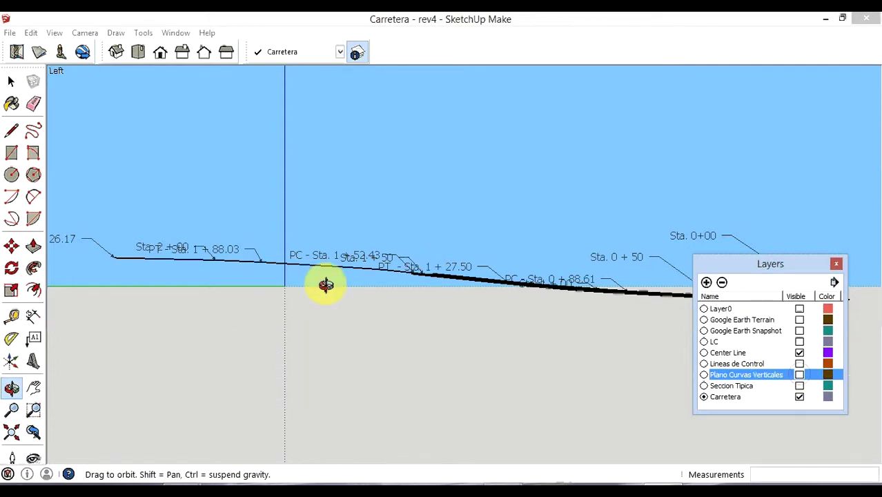
mouse_move(394, 236)
mouse_down()
mouse_move(305, 336)
mouse_move(374, 401)
mouse_move(522, 360)
mouse_move(456, 380)
mouse_move(502, 341)
mouse_move(399, 325)
mouse_move(102, 330)
mouse_move(321, 312)
mouse_up()
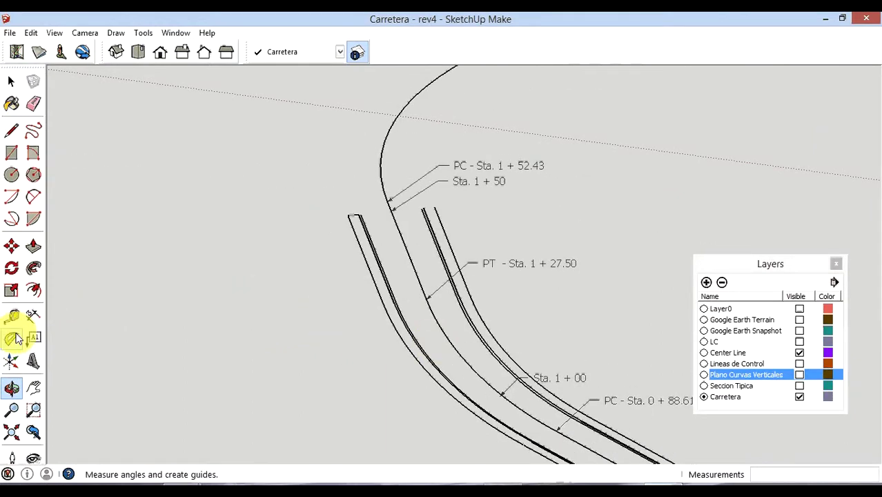
- Pan and zoom along the curve to inspect the PC and PT station labels
click(33, 388)
drag(426, 378, 304, 252)
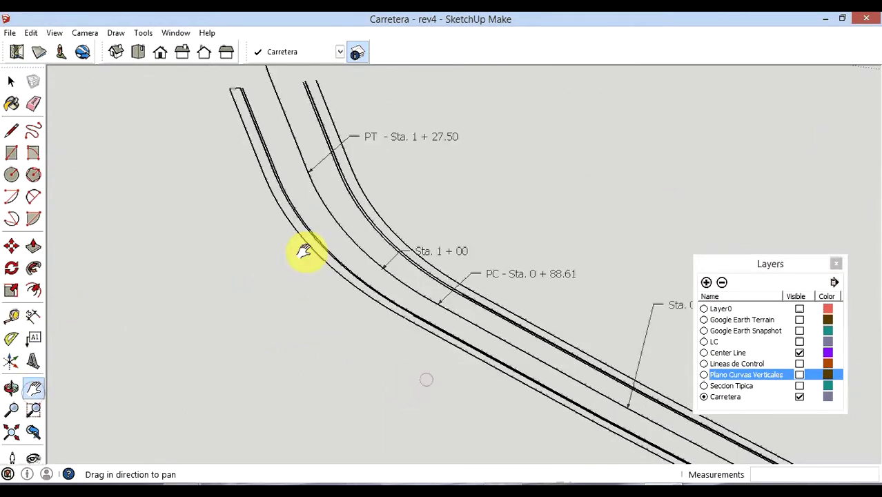
scroll(338, 207, up, 3)
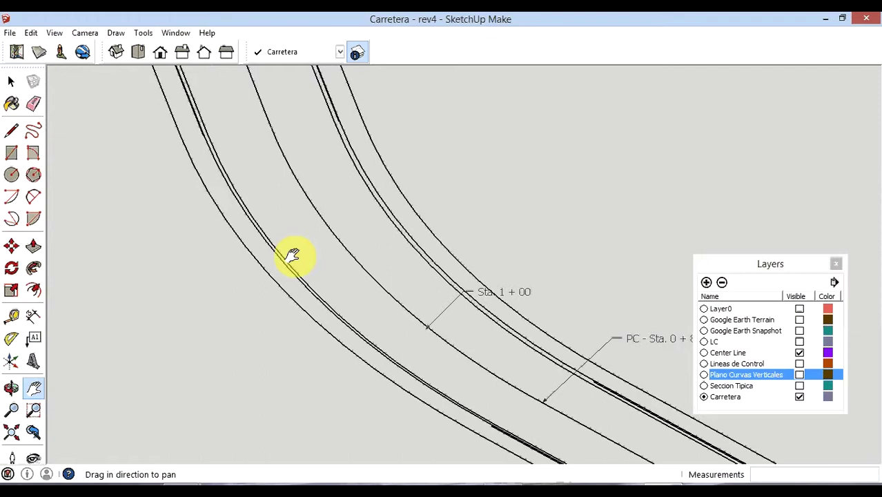
drag(293, 256, 260, 238)
scroll(260, 239, down, 1)
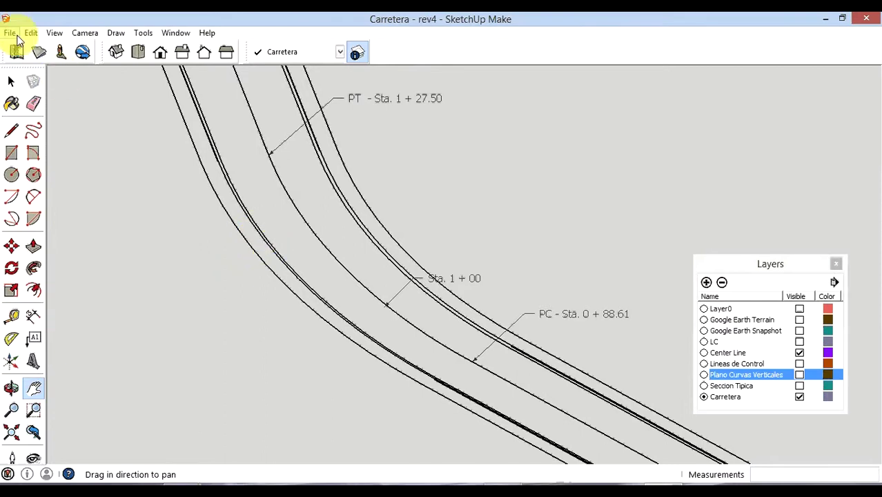
- Save the road model
click(9, 32)
click(39, 83)
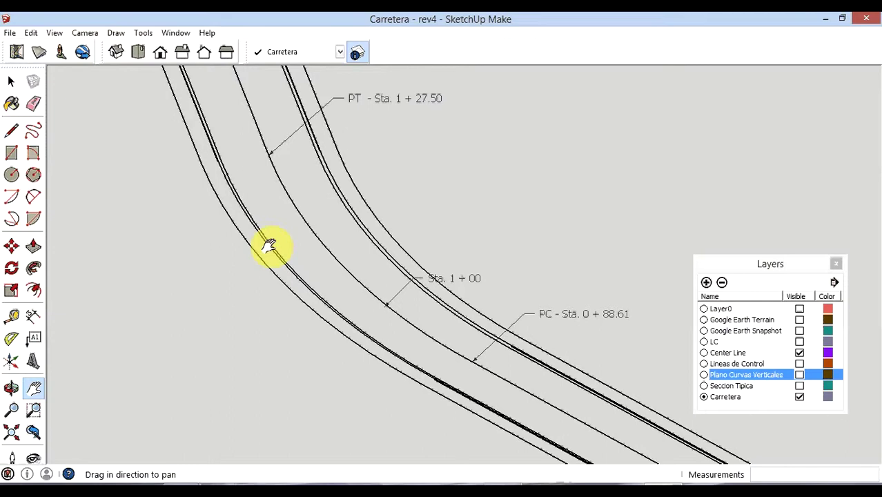
drag(270, 247, 410, 347)
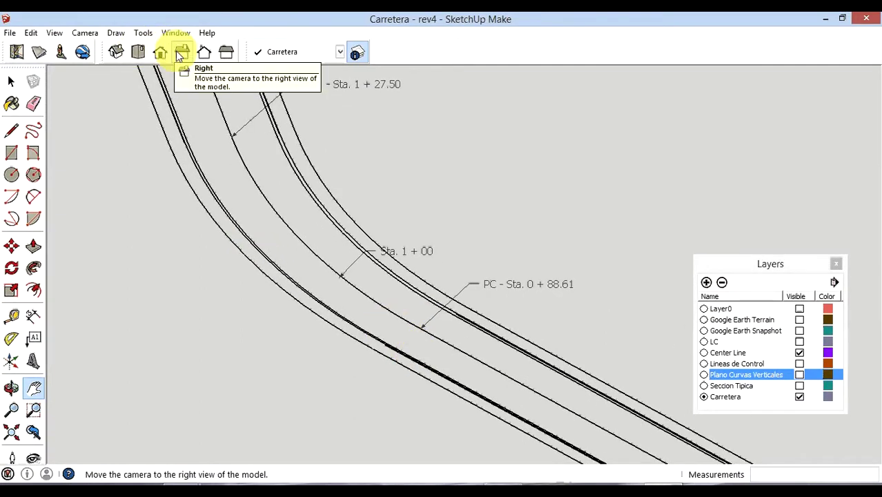
- Review the road in the Top, Front, Right, Back and Left standard views
click(141, 56)
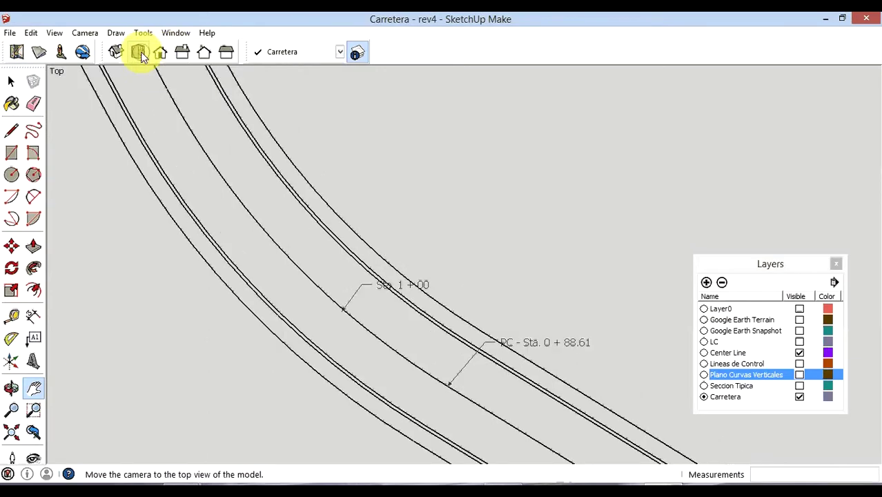
scroll(276, 214, down, 3)
scroll(289, 207, down, 1)
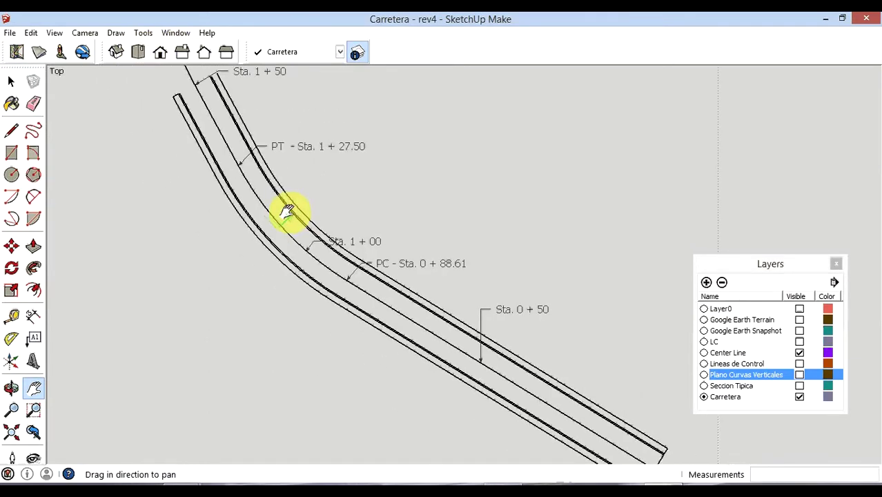
scroll(289, 207, up, 1)
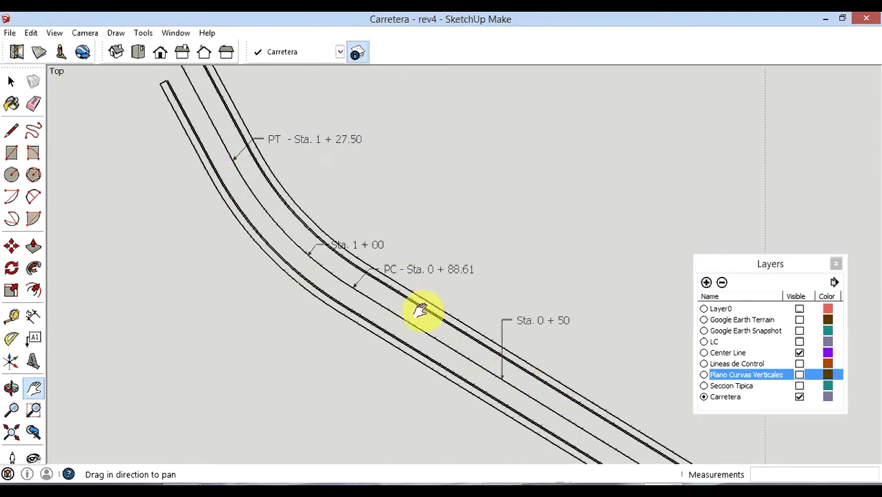
click(159, 53)
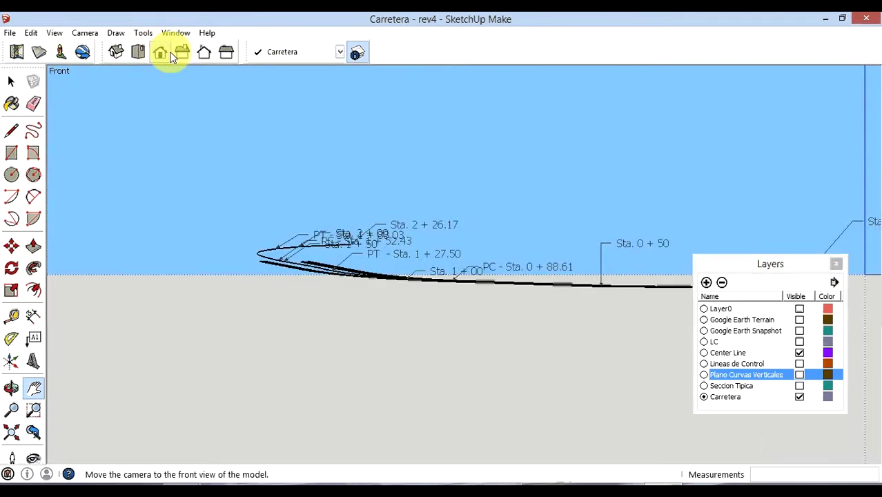
click(178, 54)
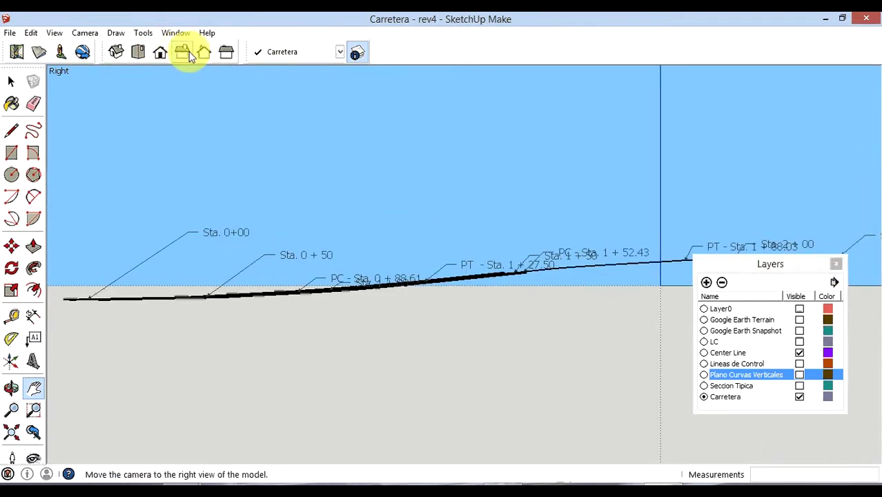
click(203, 53)
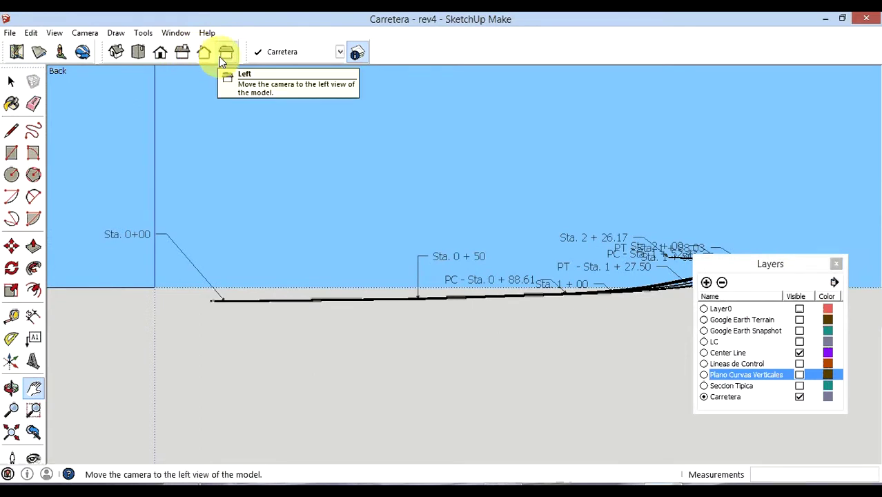
click(220, 56)
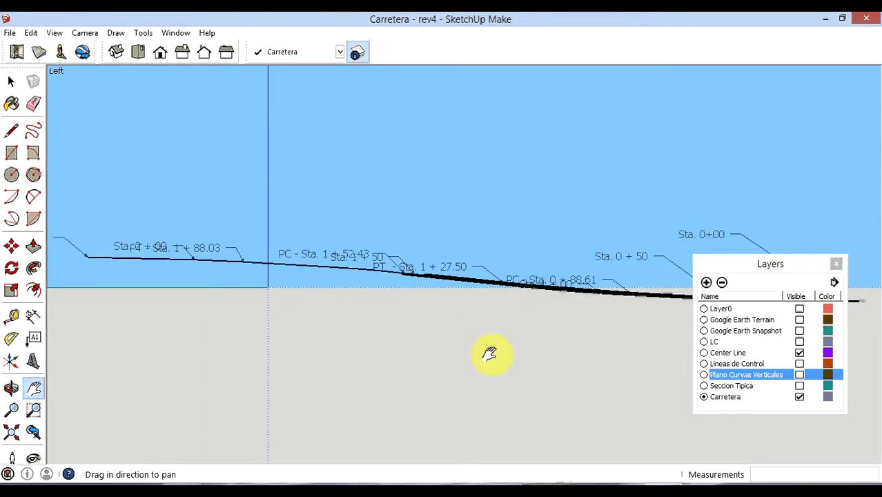
click(85, 33)
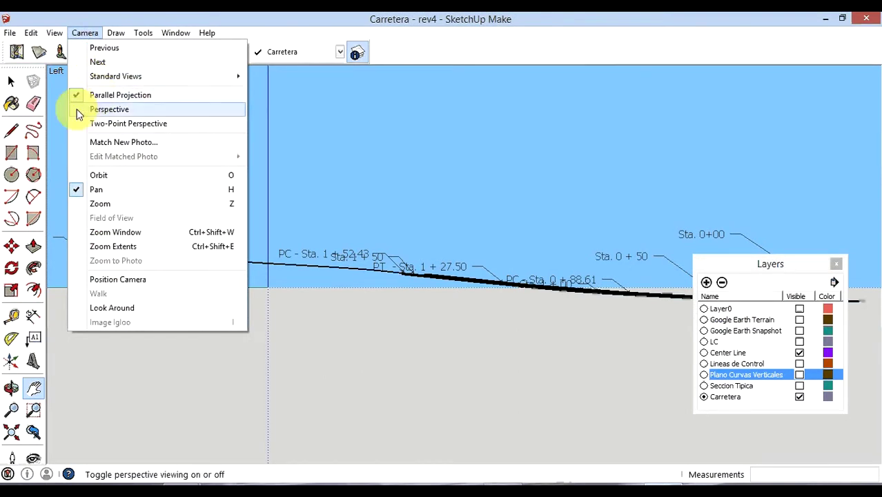
- Try perspective projection in Front and Right views, then return to parallel projection
click(77, 109)
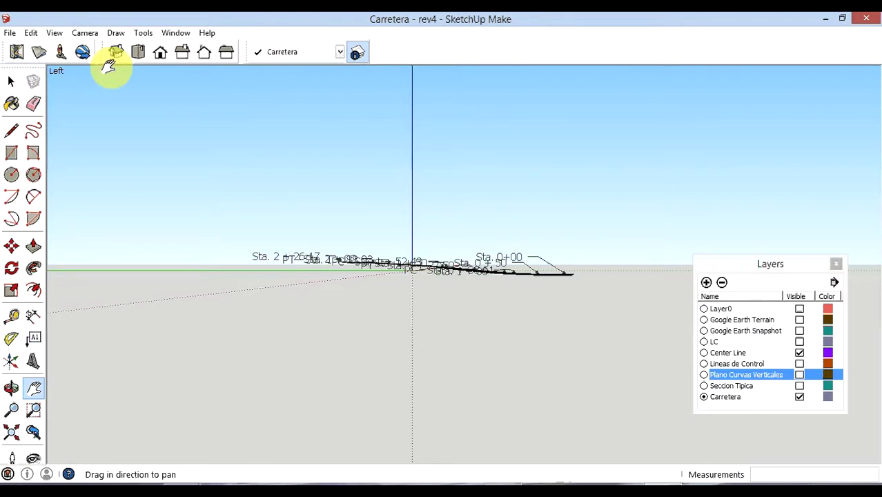
click(159, 54)
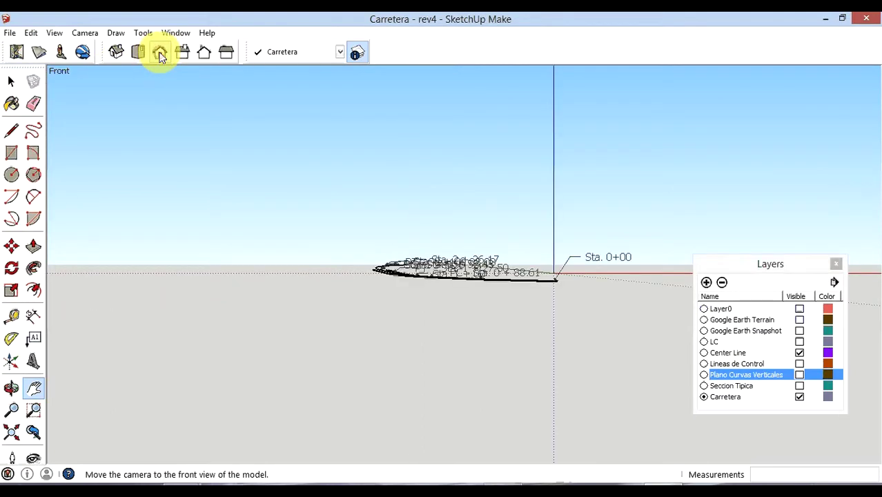
click(178, 54)
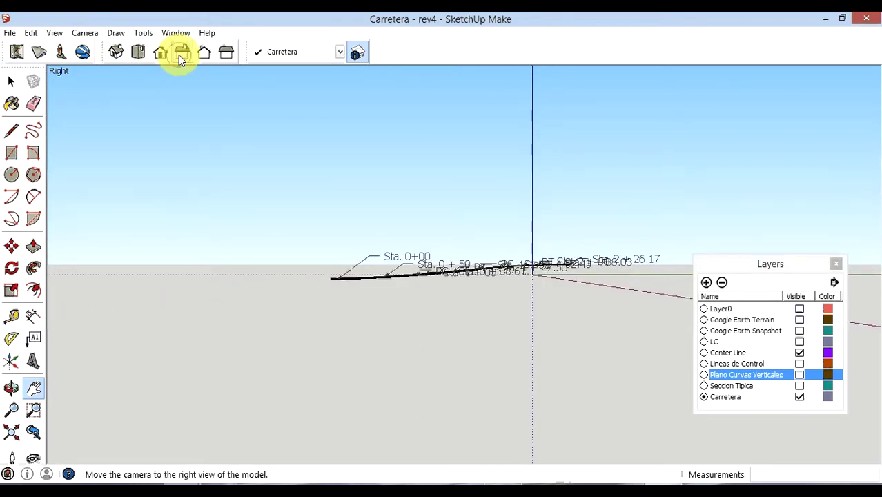
click(82, 35)
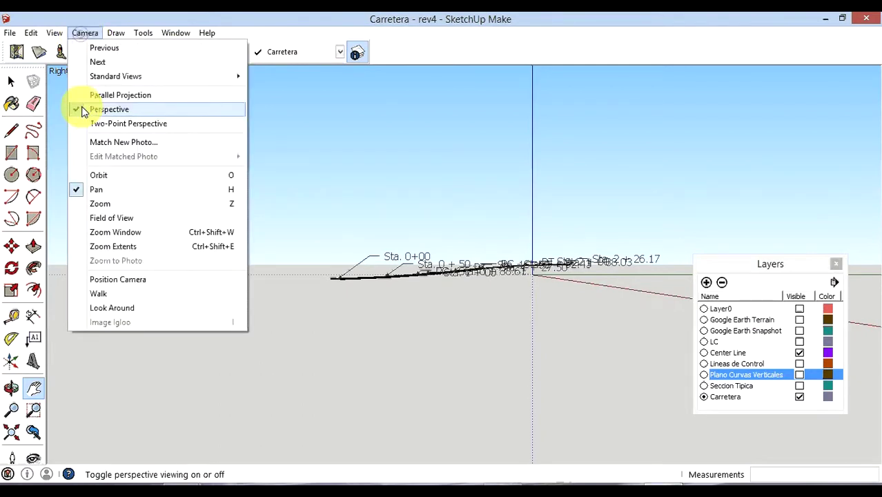
click(81, 94)
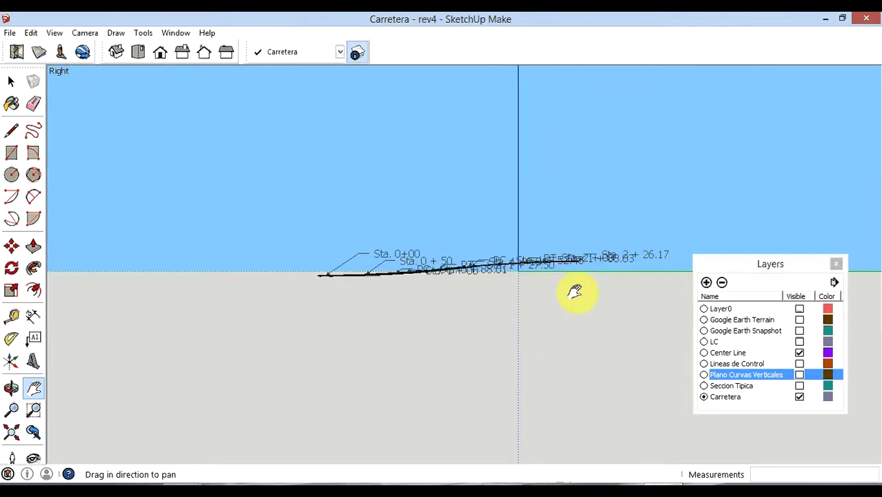
- Set the Iso view in perspective and orbit down to a low oblique angle
click(112, 55)
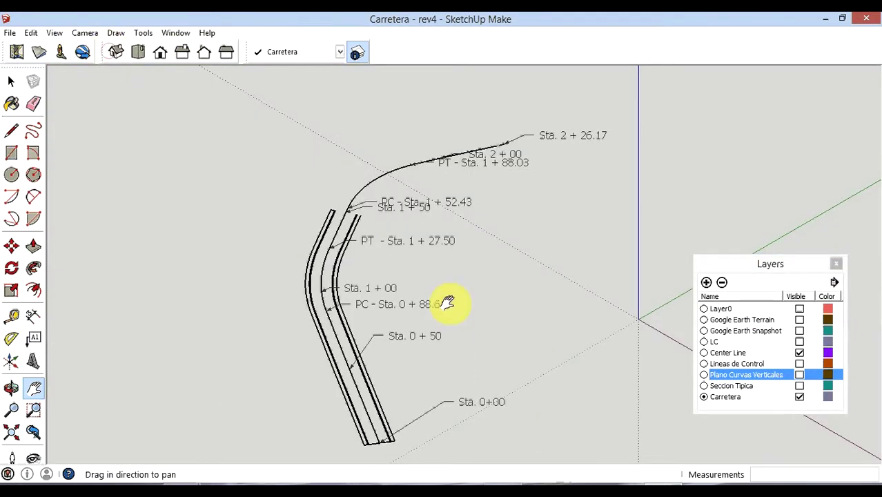
mouse_move(448, 303)
mouse_down()
mouse_move(250, 276)
mouse_move(400, 276)
mouse_up()
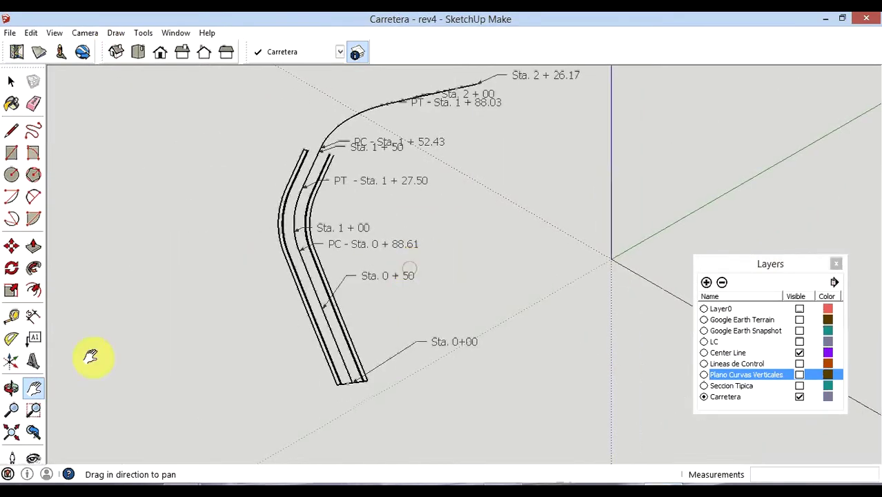
click(11, 387)
drag(191, 367, 354, 320)
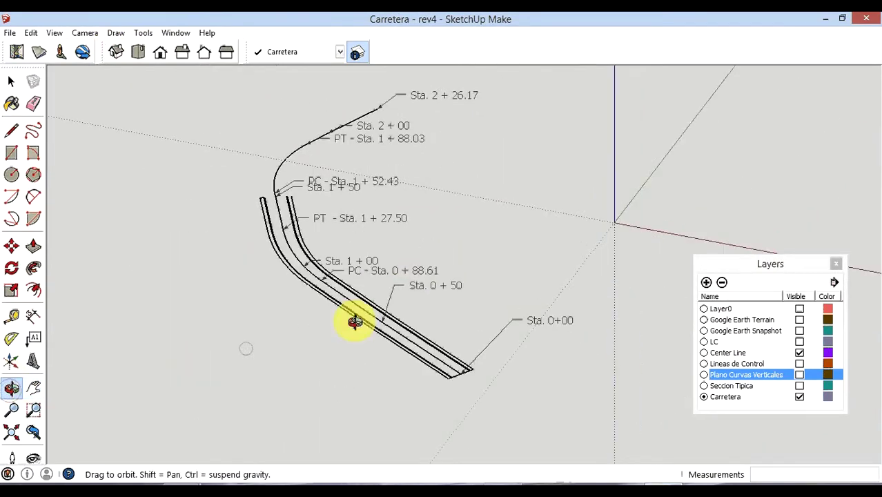
click(83, 33)
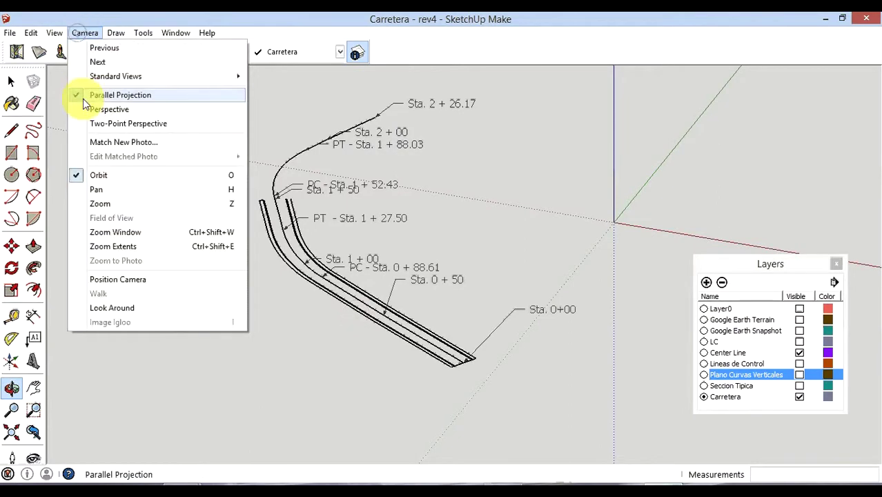
click(81, 109)
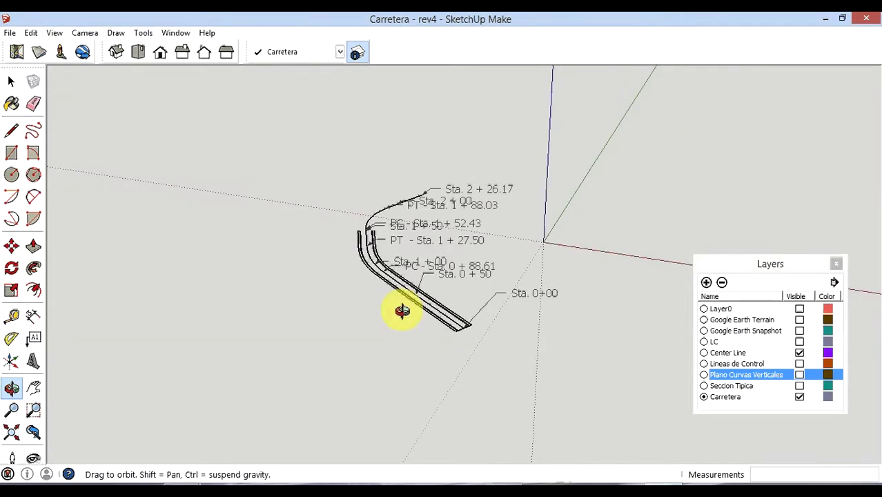
mouse_move(399, 309)
mouse_down()
mouse_move(318, 317)
mouse_move(525, 206)
mouse_move(414, 325)
mouse_move(427, 282)
mouse_move(400, 309)
mouse_move(576, 179)
mouse_move(430, 282)
mouse_move(233, 236)
mouse_move(458, 203)
mouse_move(606, 232)
mouse_move(478, 289)
mouse_up()
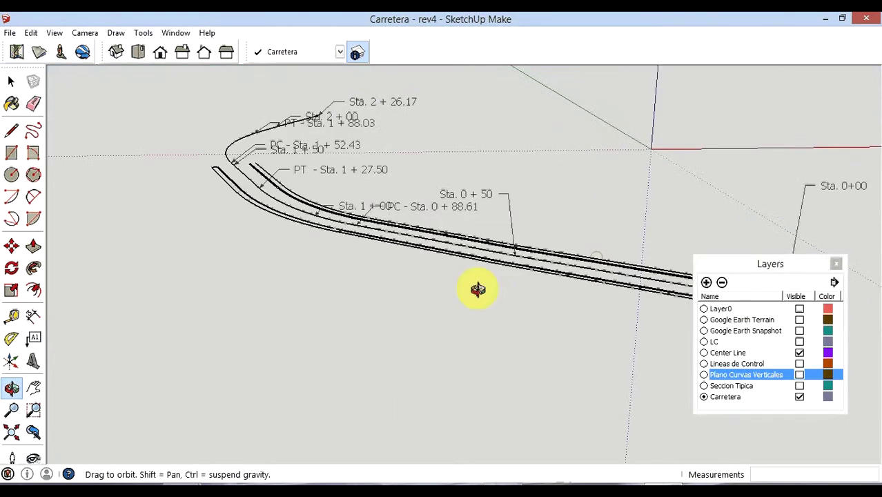
- Switch to parallel projection and orbit to a steeper viewing angle
click(87, 34)
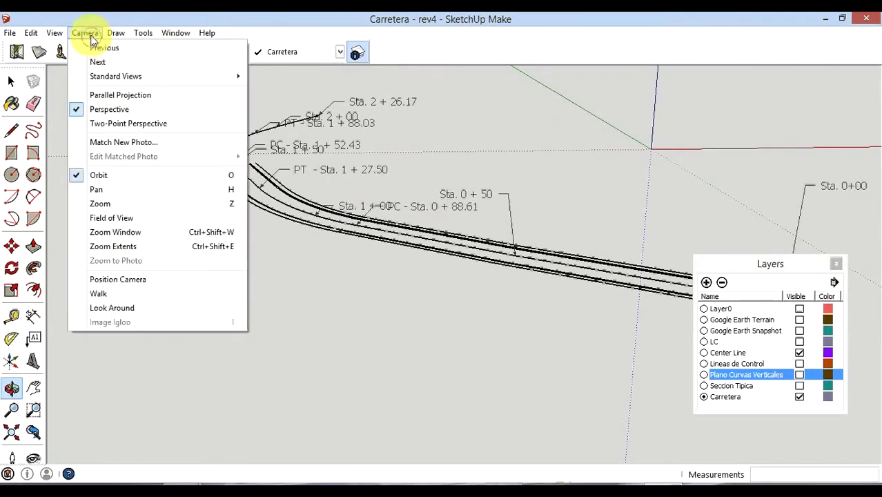
click(81, 94)
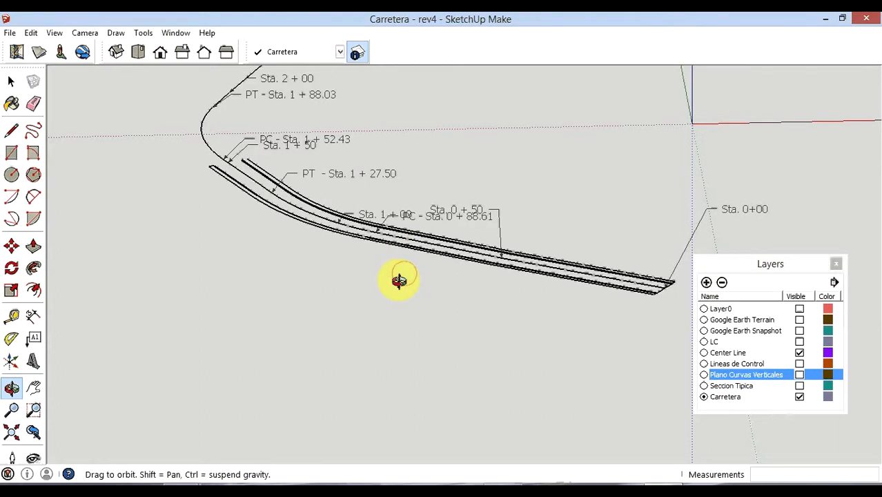
mouse_move(399, 280)
mouse_down()
mouse_move(374, 374)
mouse_move(397, 374)
mouse_up()
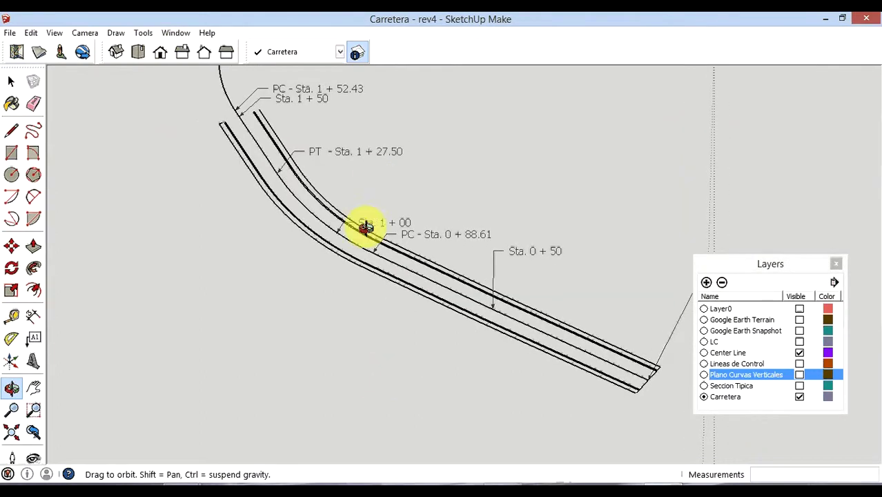
- Cycle through Iso, Top, Front, Right, Back, Left and Iso views, then orbit to an overview
click(115, 53)
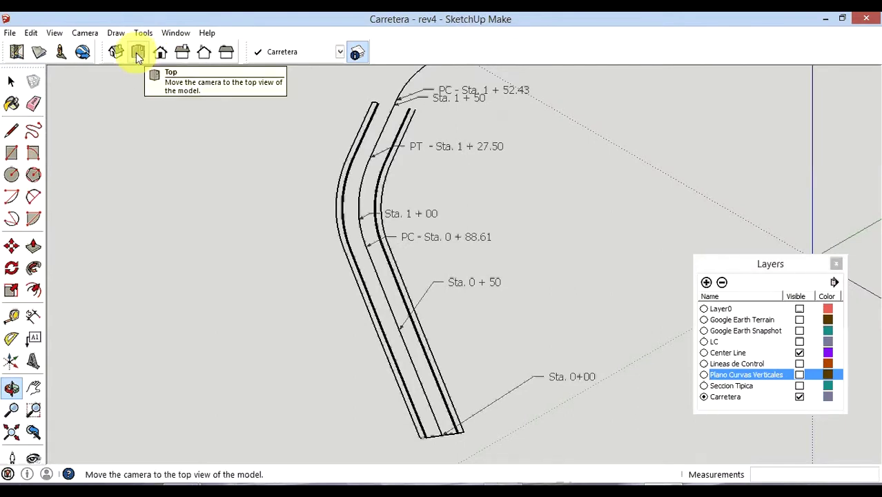
click(138, 55)
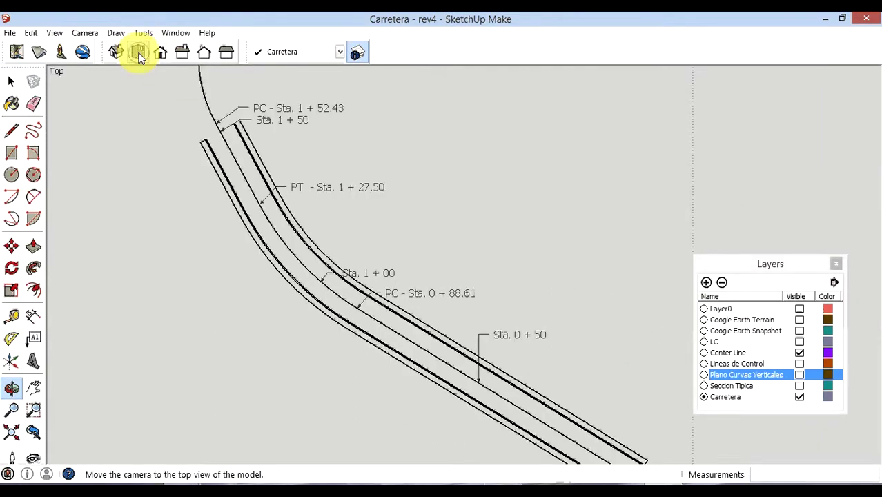
click(164, 52)
click(177, 52)
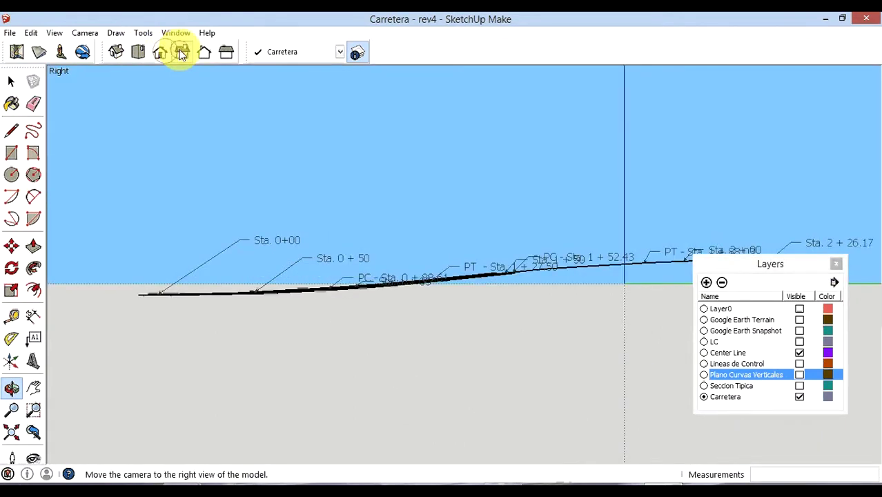
click(203, 54)
click(226, 56)
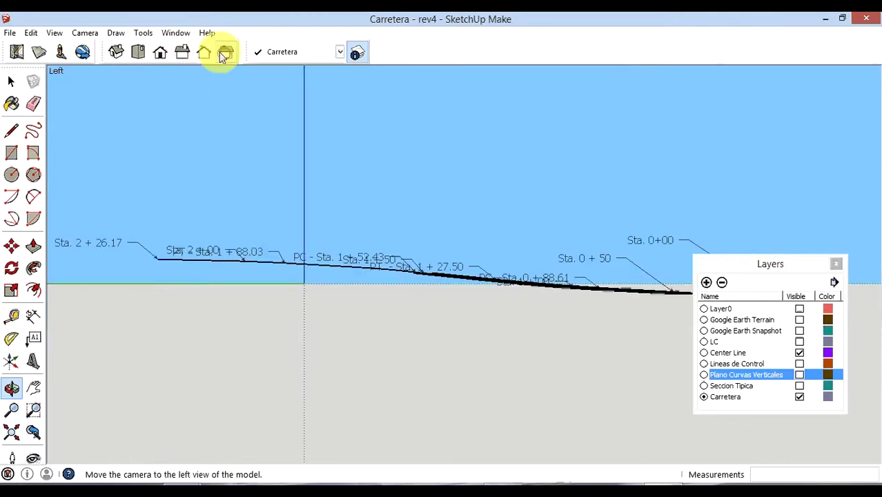
click(120, 58)
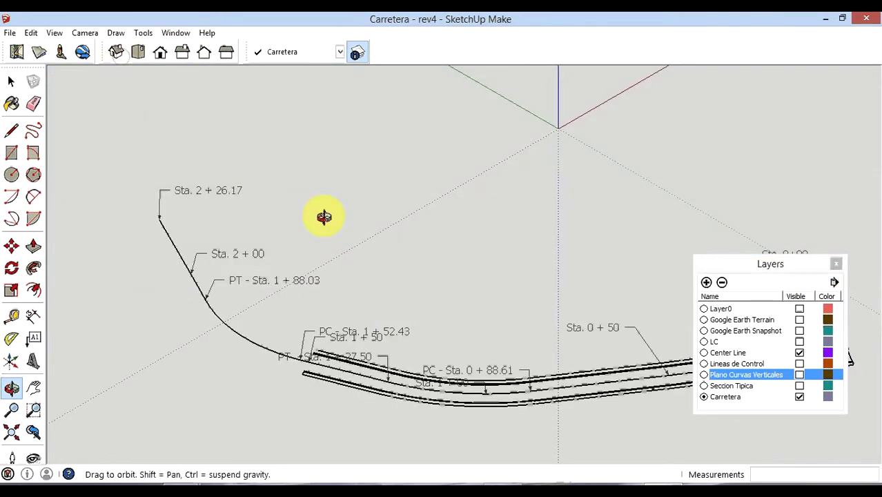
mouse_move(462, 338)
mouse_down()
mouse_move(258, 266)
mouse_move(230, 245)
mouse_move(415, 410)
mouse_up()
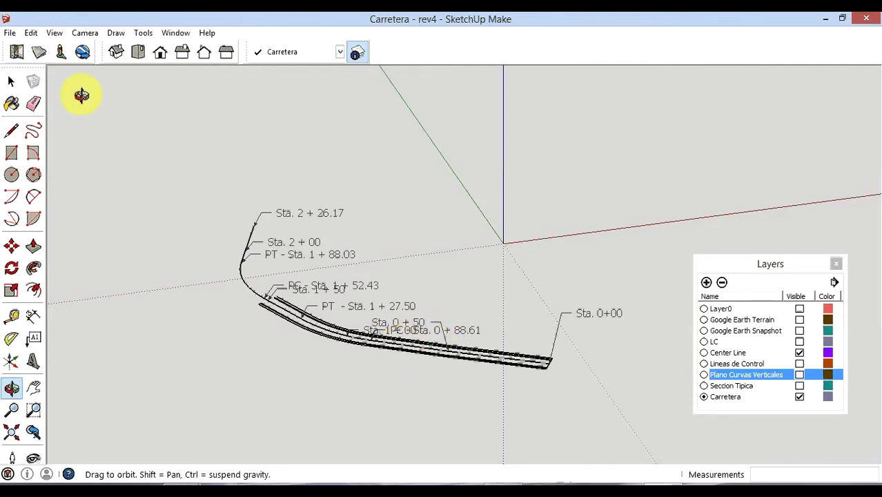
click(10, 32)
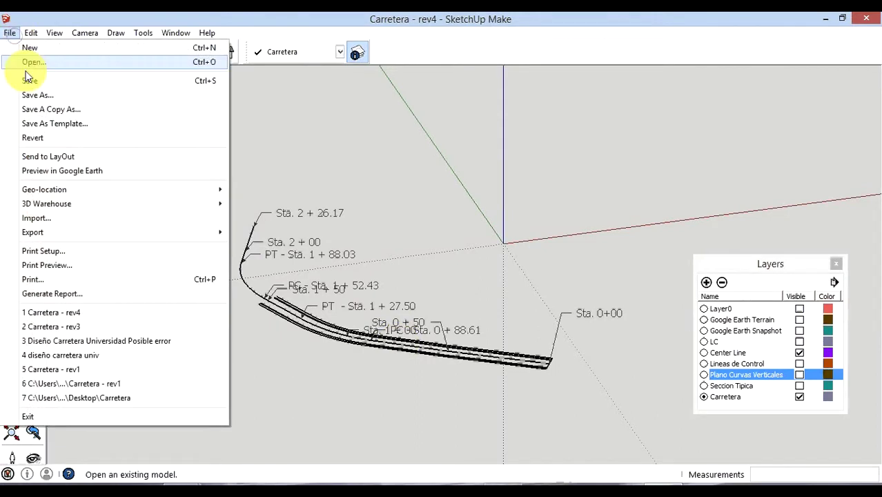
- Export the 3D model as Carretera - rev4.kmz with Google Earth File (*.kmz) type
click(32, 84)
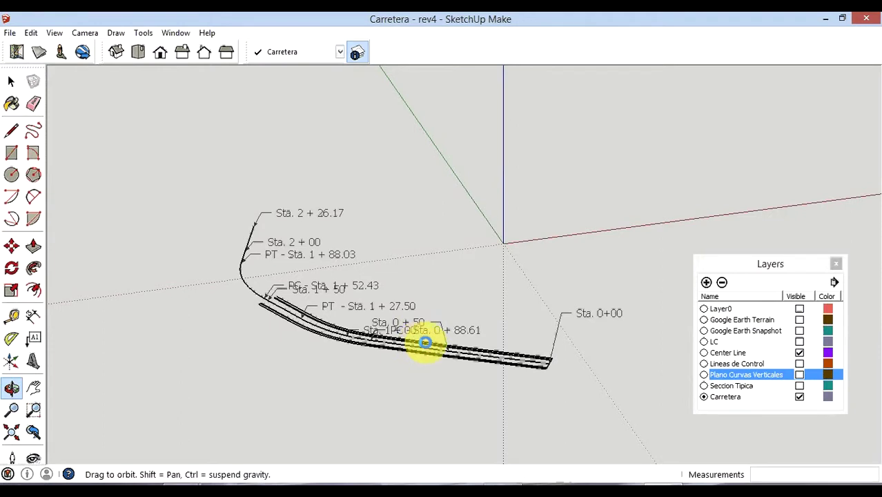
click(9, 32)
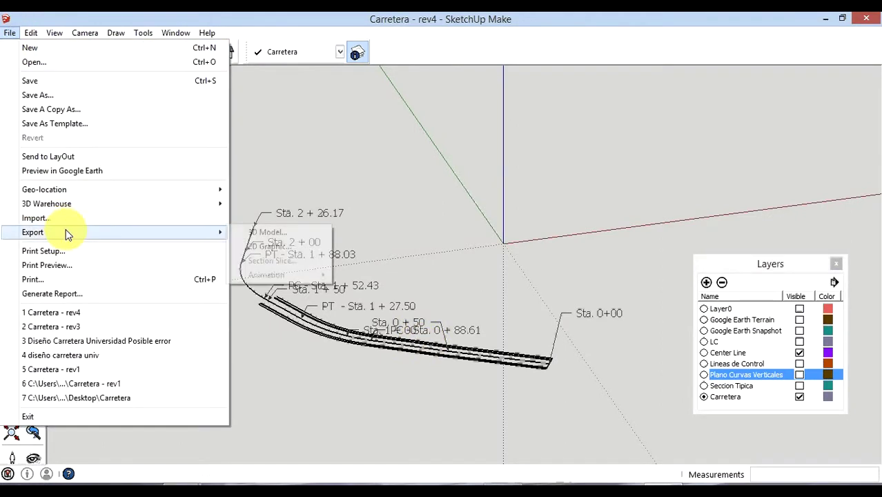
mouse_move(42, 232)
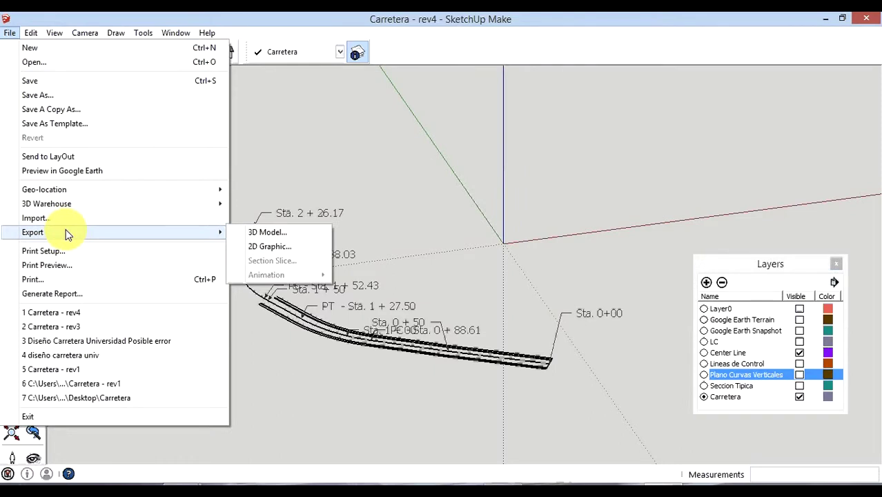
click(261, 233)
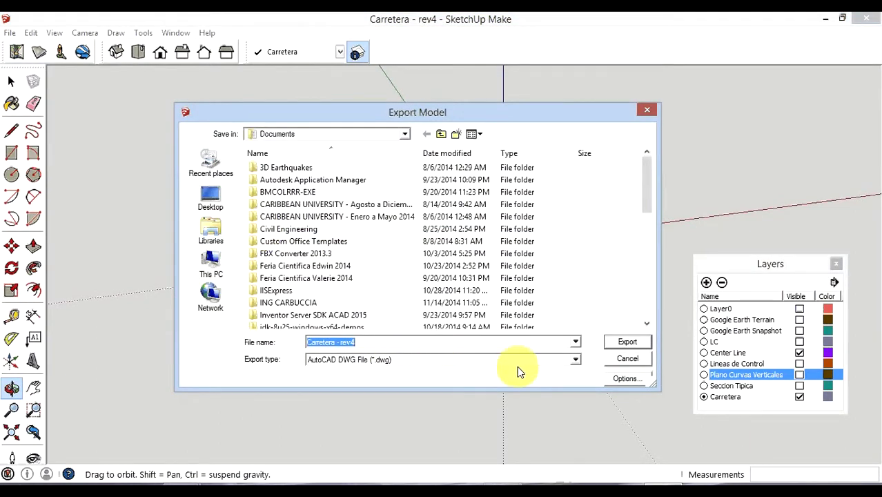
click(574, 363)
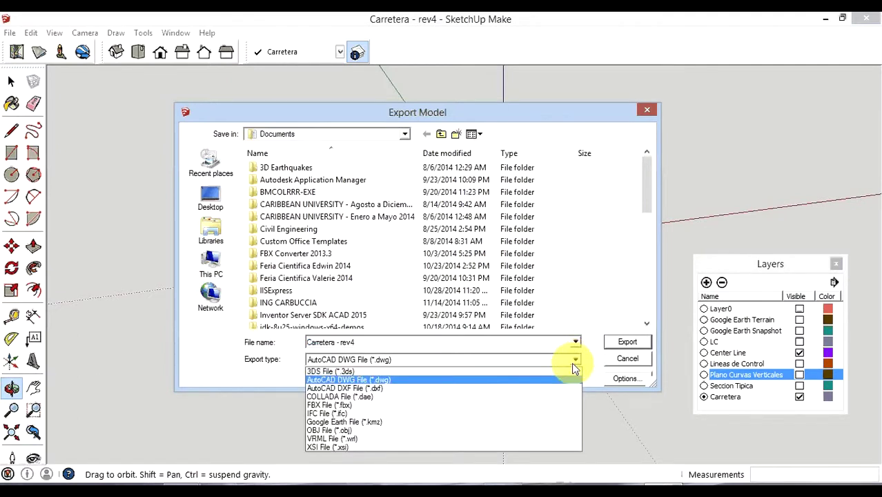
click(359, 421)
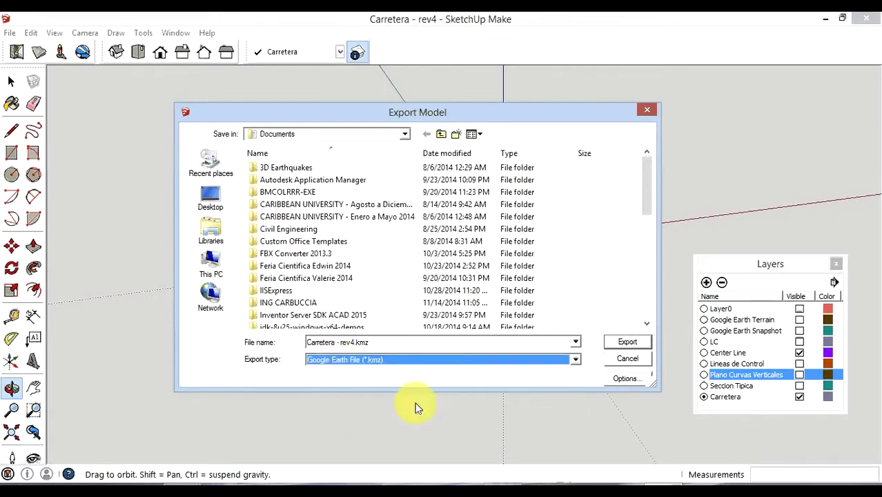